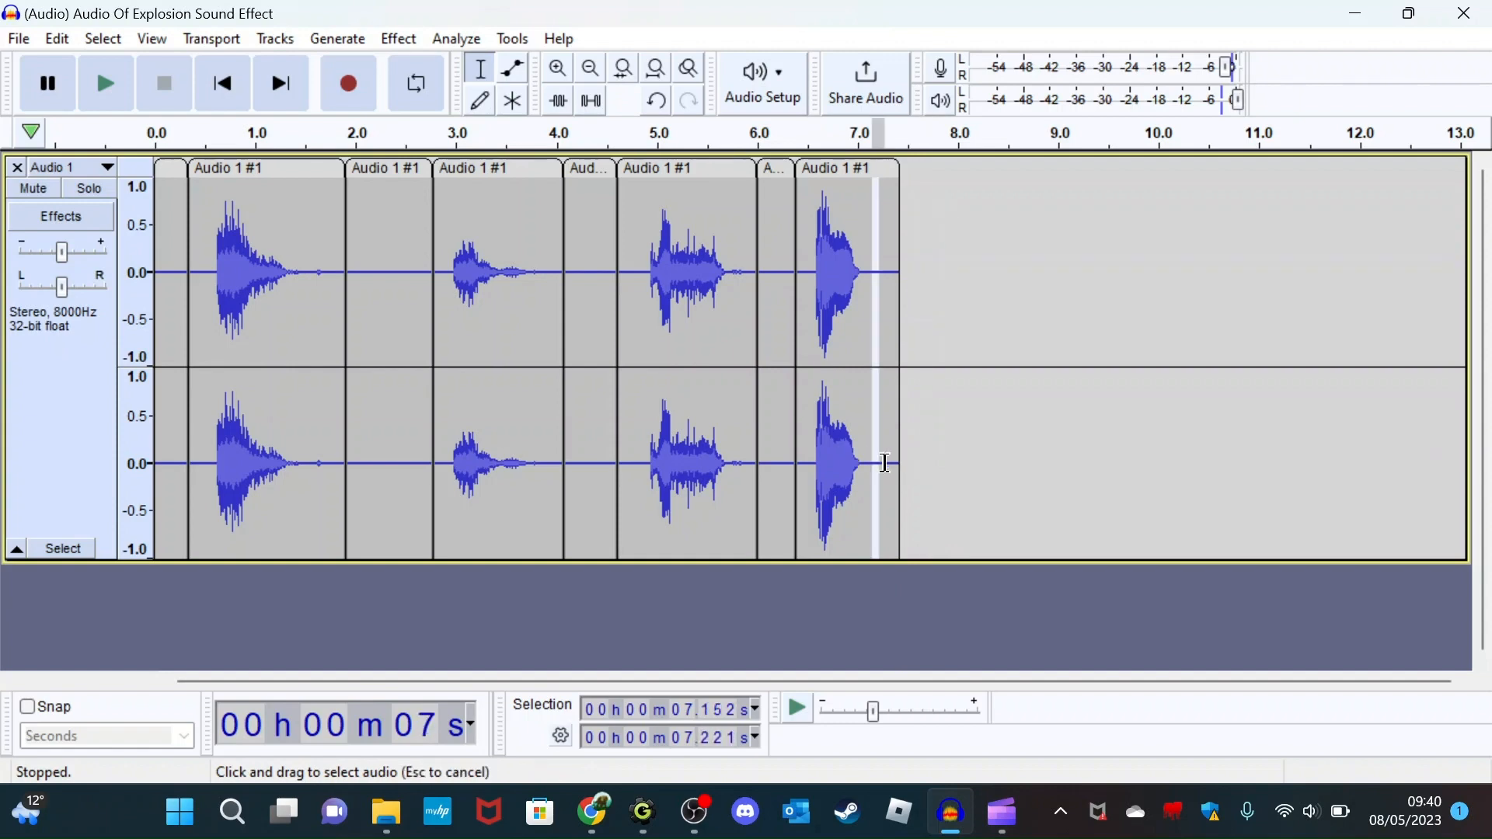
# - Cut the silence after the last sound and the silent gap between the third and fourth sounds
pyautogui.rightClick(892, 464)
pyautogui.click(926, 480)
pyautogui.click(758, 466)
pyautogui.moveTo(753, 466); pyautogui.dragTo(796, 465)
pyautogui.rightClick(774, 465)
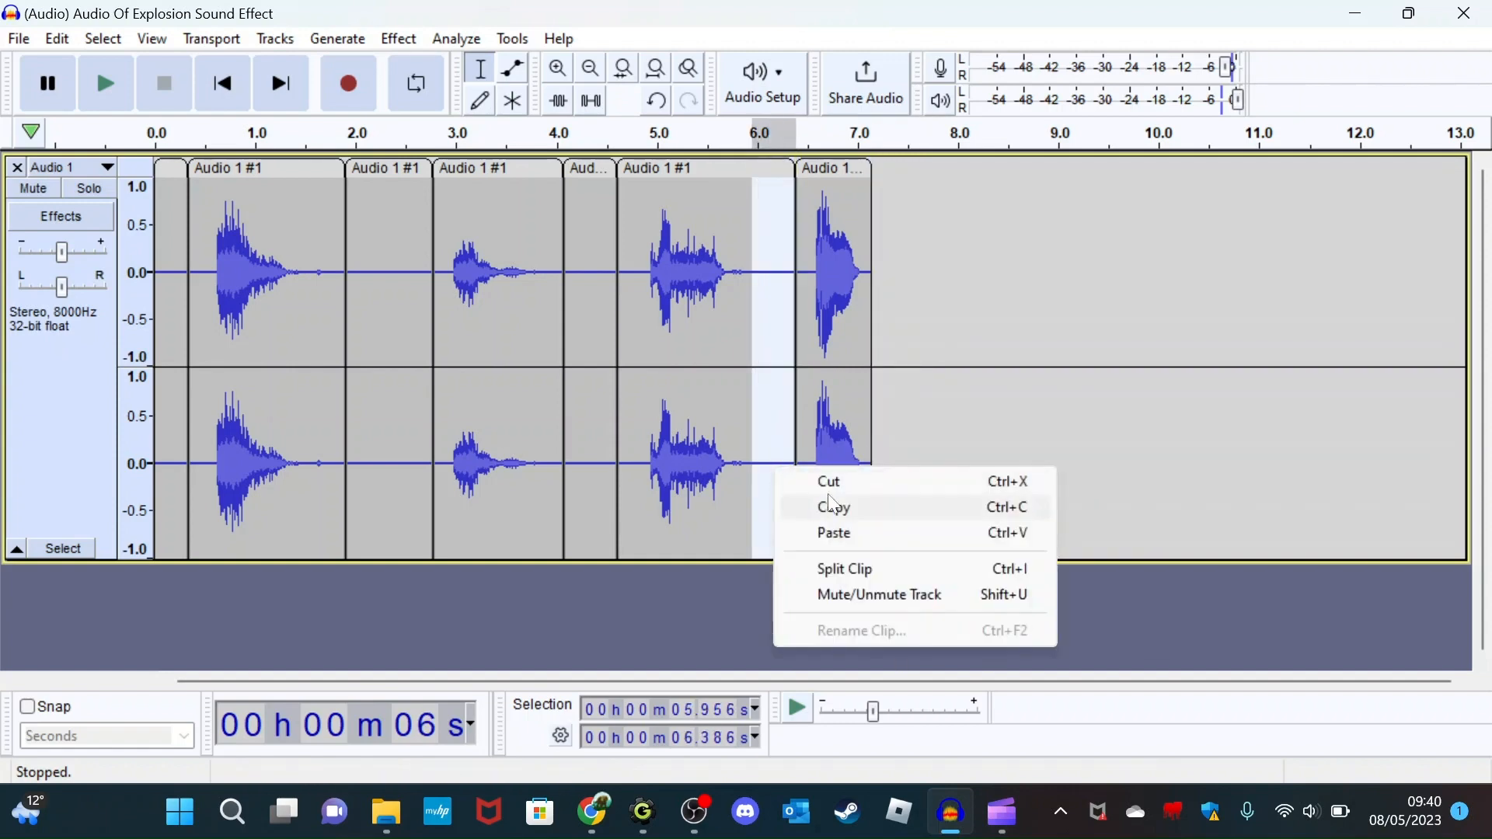
pyautogui.click(816, 478)
# - Remove the silent sections before and after the second sound in the track
pyautogui.moveTo(566, 492); pyautogui.dragTo(617, 488)
pyautogui.rightClick(609, 489)
pyautogui.click(673, 503)
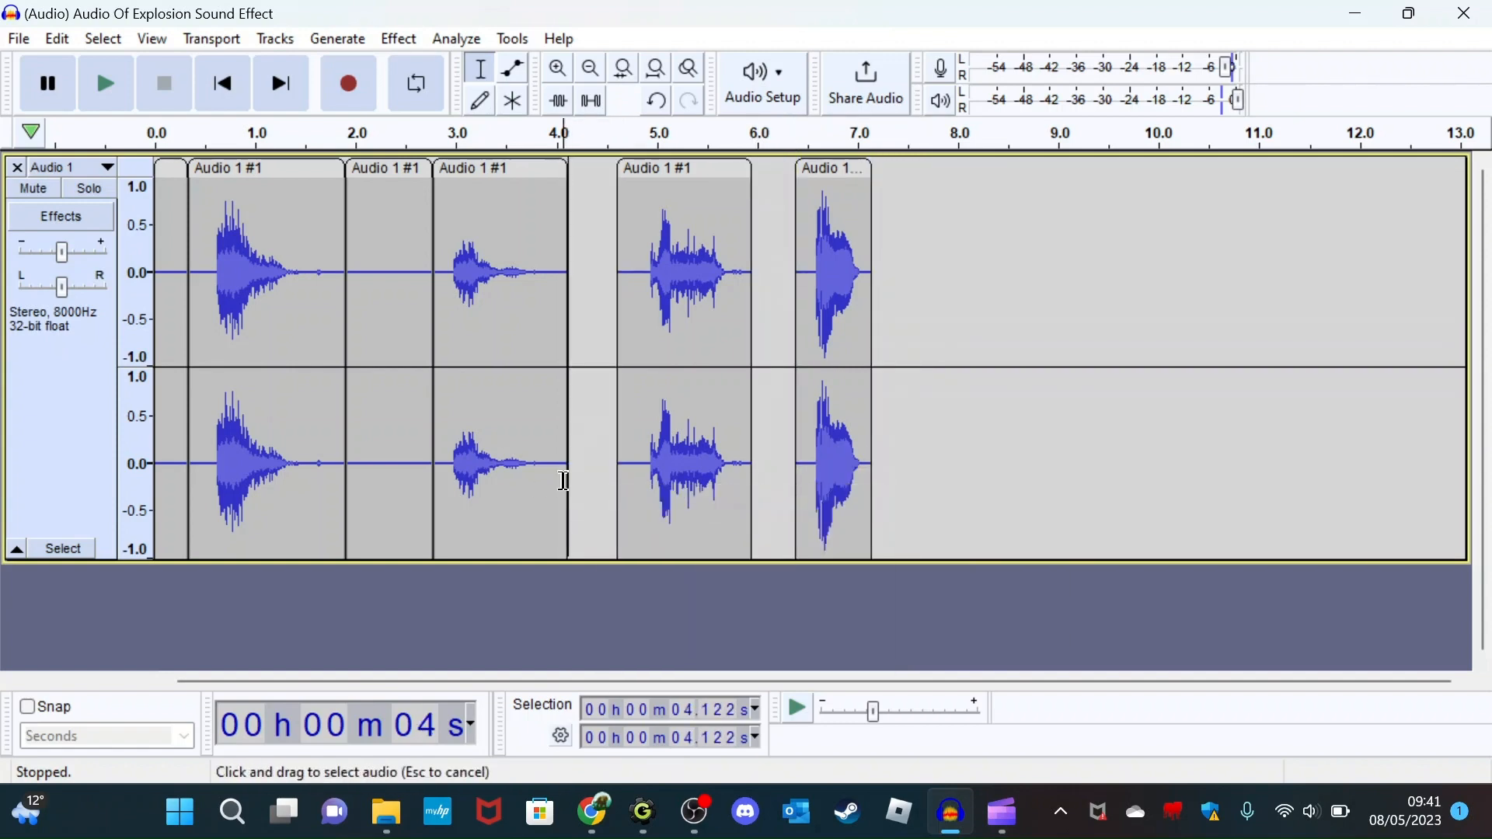
pyautogui.moveTo(348, 505); pyautogui.dragTo(433, 505)
pyautogui.press('Delete')
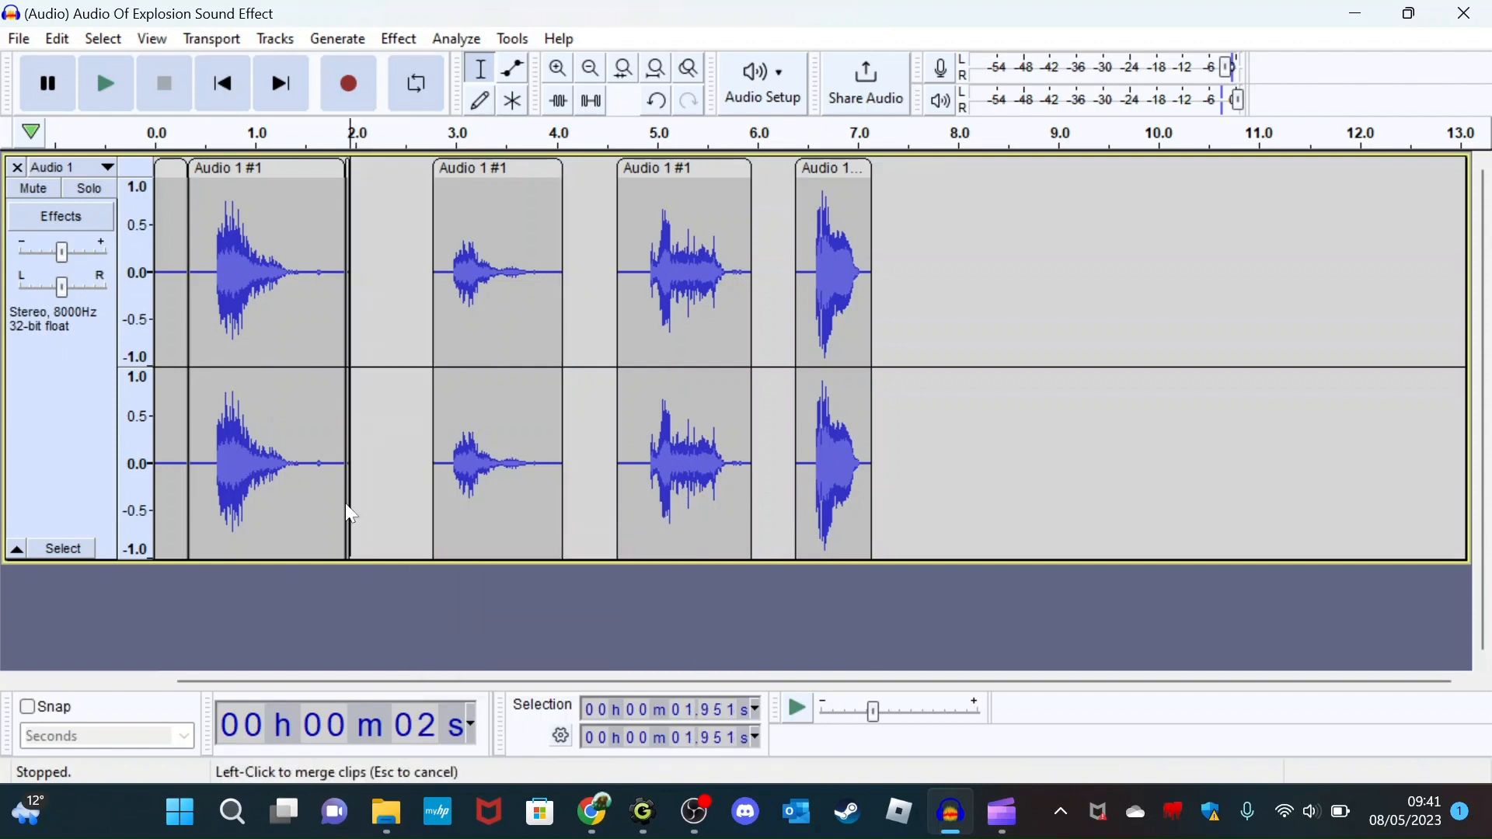
# - Cut the silent section at the track's start, and shift the first clip to 0 s and the second to about 2.5 s
pyautogui.moveTo(156, 499); pyautogui.dragTo(176, 497)
pyautogui.rightClick(160, 497)
pyautogui.click(220, 500)
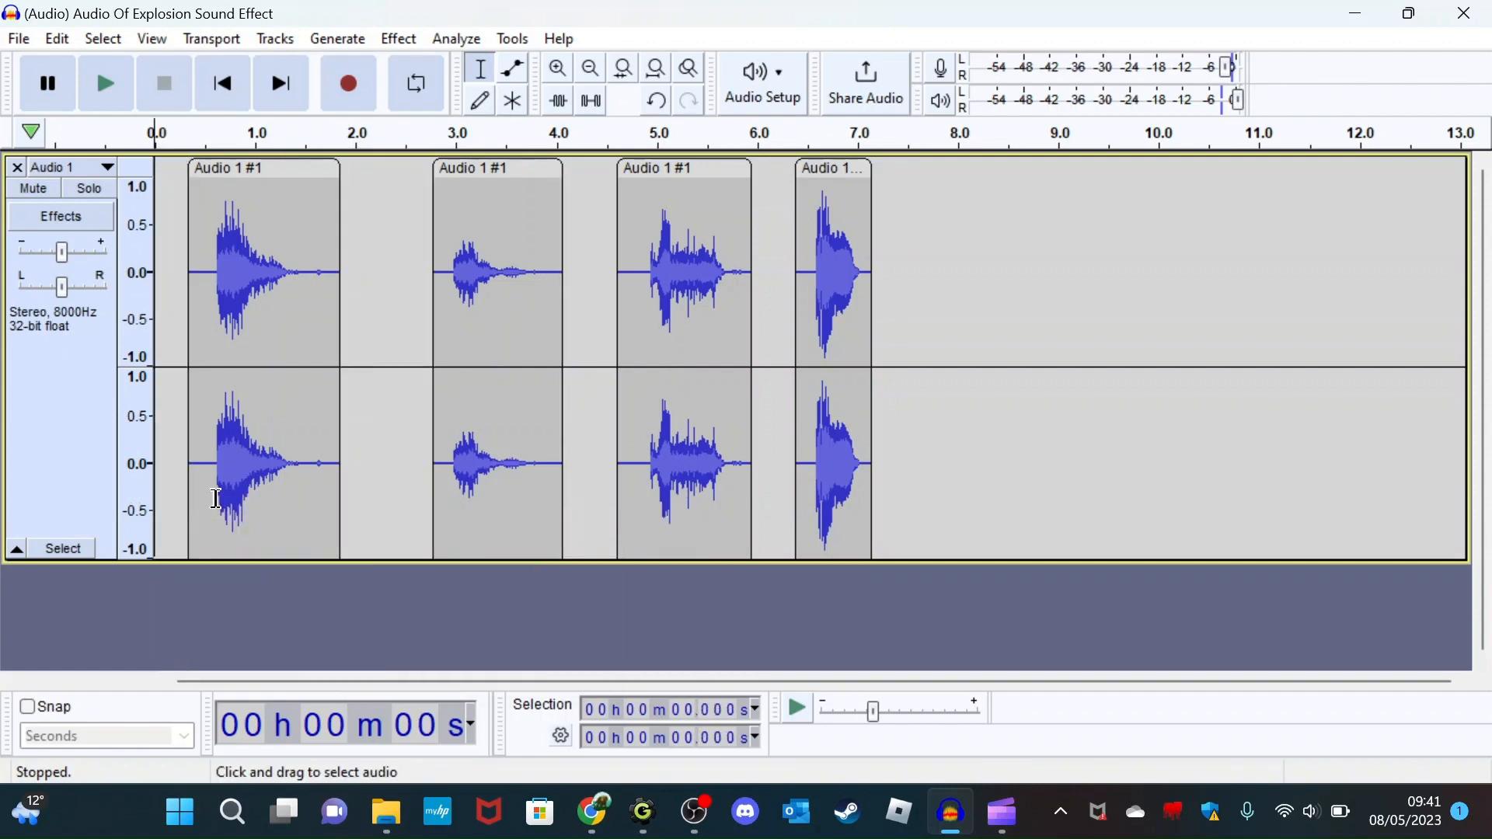
pyautogui.moveTo(265, 168); pyautogui.dragTo(232, 171)
pyautogui.moveTo(506, 168); pyautogui.dragTo(482, 168)
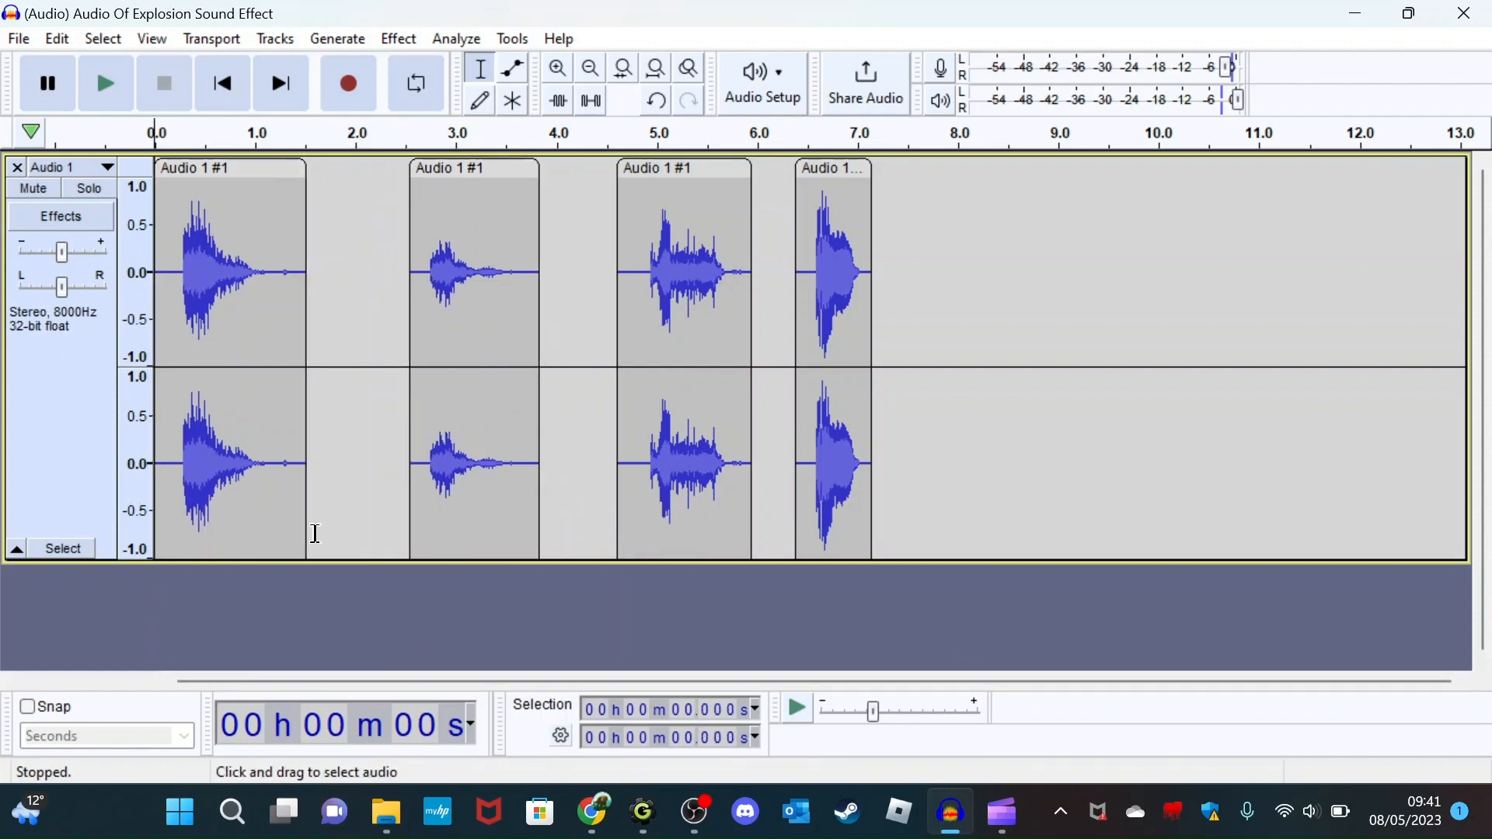
# - Try adding a label for the second clip at the start of a label track, and remove that label track
pyautogui.click(70, 40)
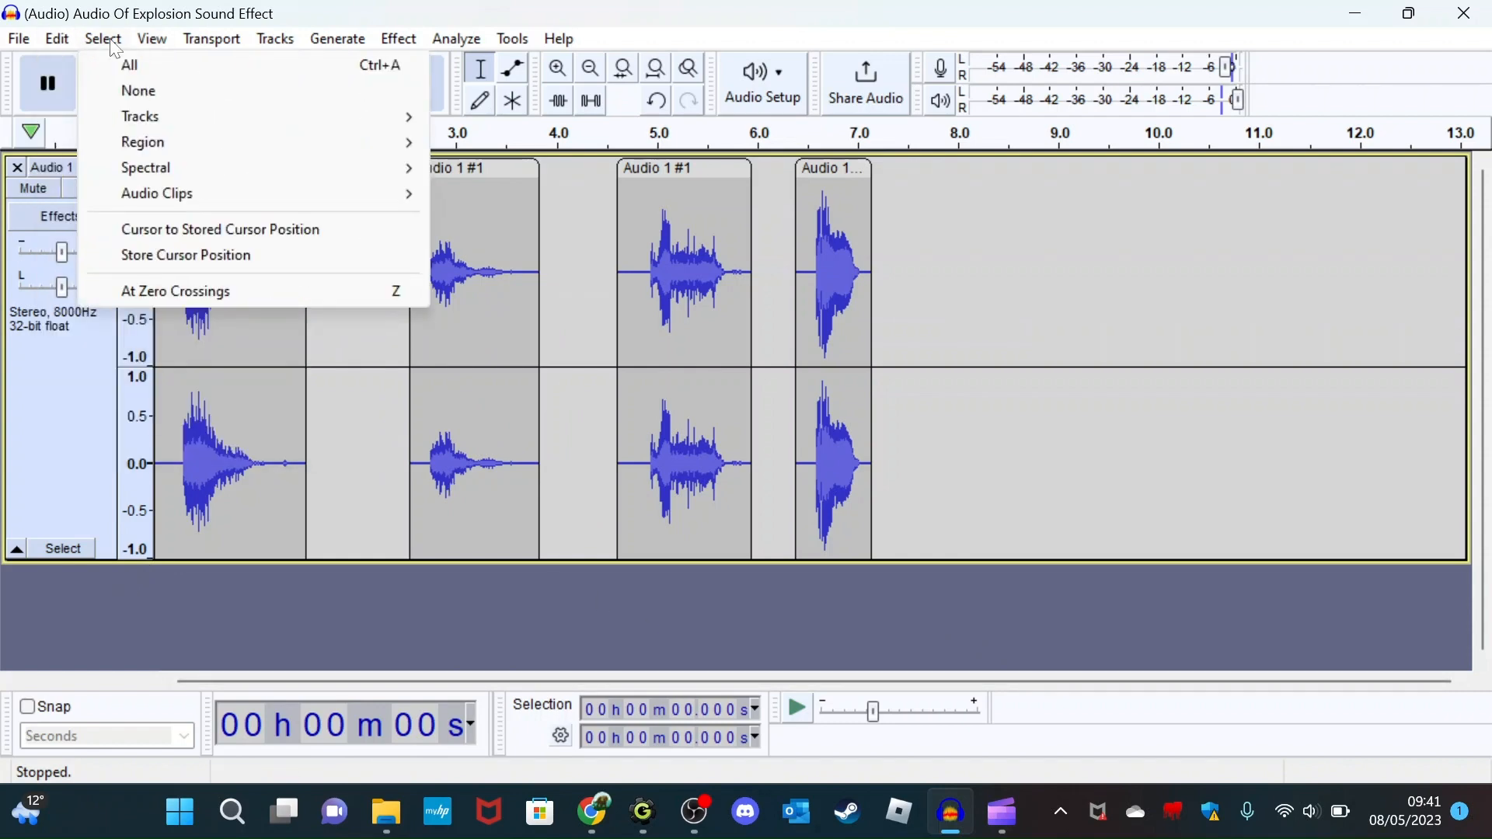
pyautogui.moveTo(113, 340)
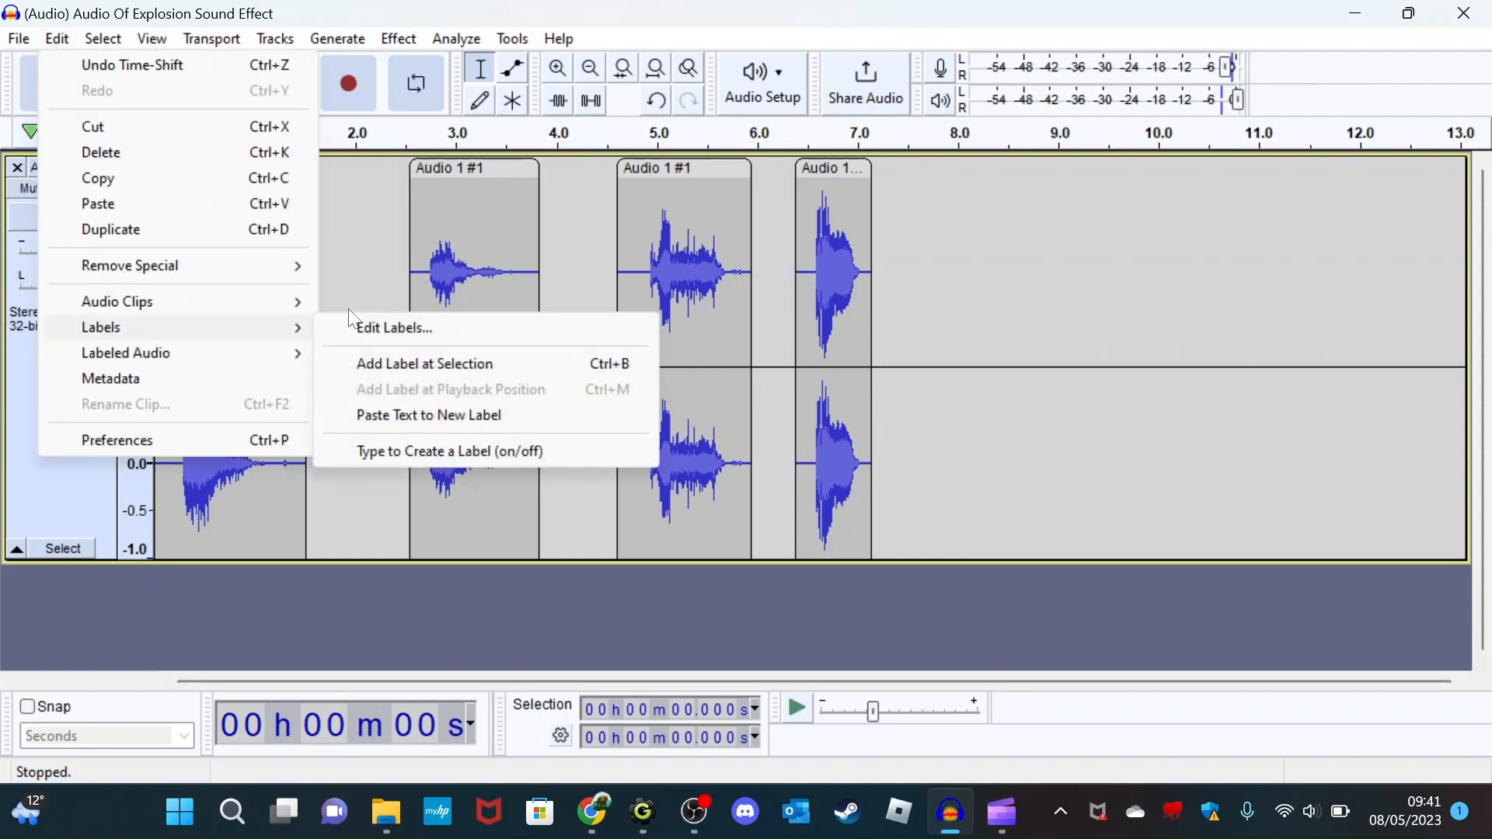
pyautogui.click(386, 293)
pyautogui.rightClick(513, 304)
pyautogui.click(19, 40)
pyautogui.moveTo(58, 40)
pyautogui.moveTo(116, 323)
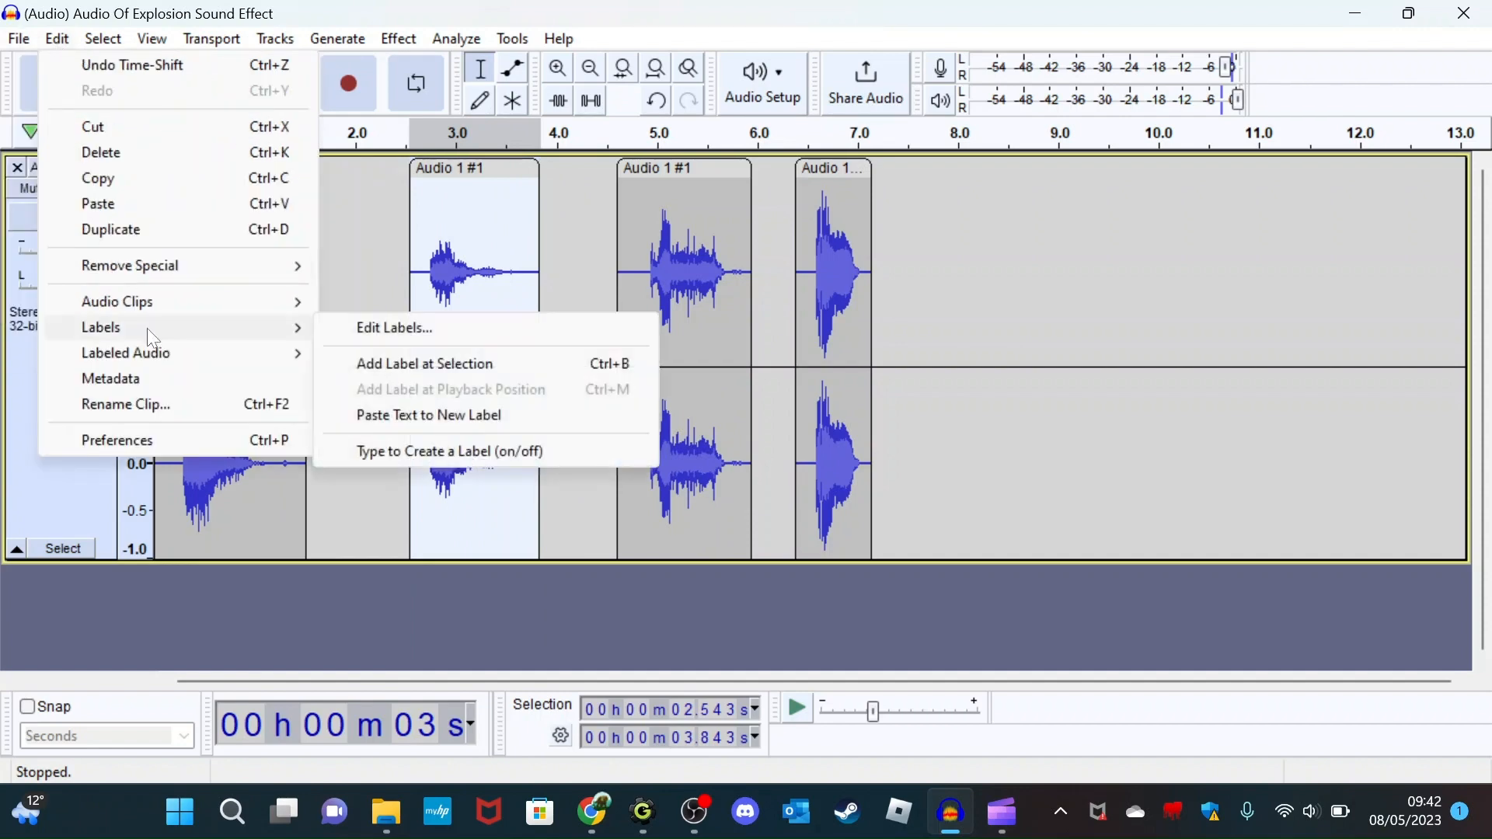
pyautogui.click(435, 363)
pyautogui.moveTo(441, 562); pyautogui.dragTo(189, 557)
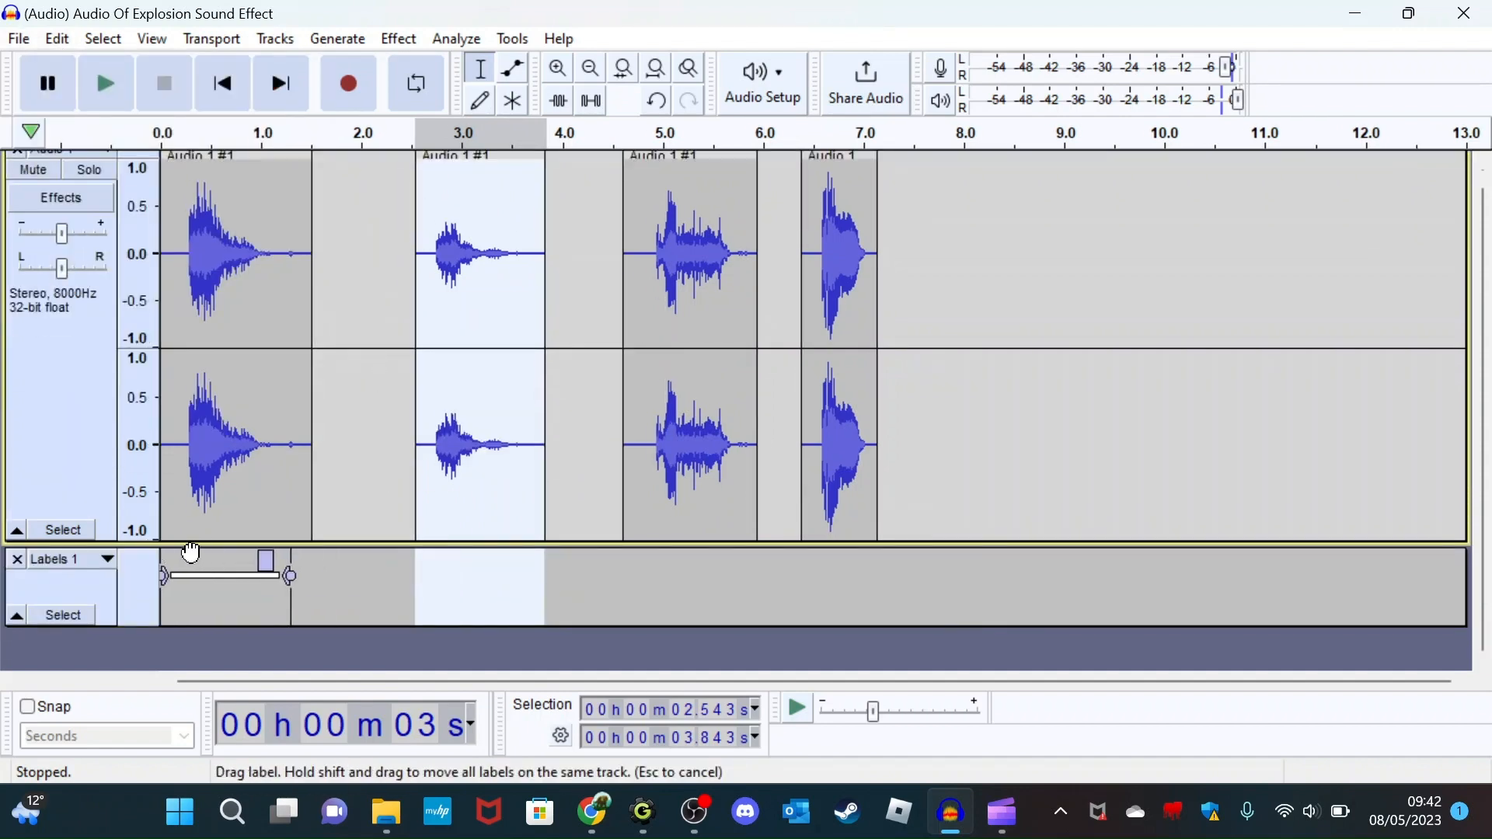
pyautogui.click(353, 583)
pyautogui.click(17, 559)
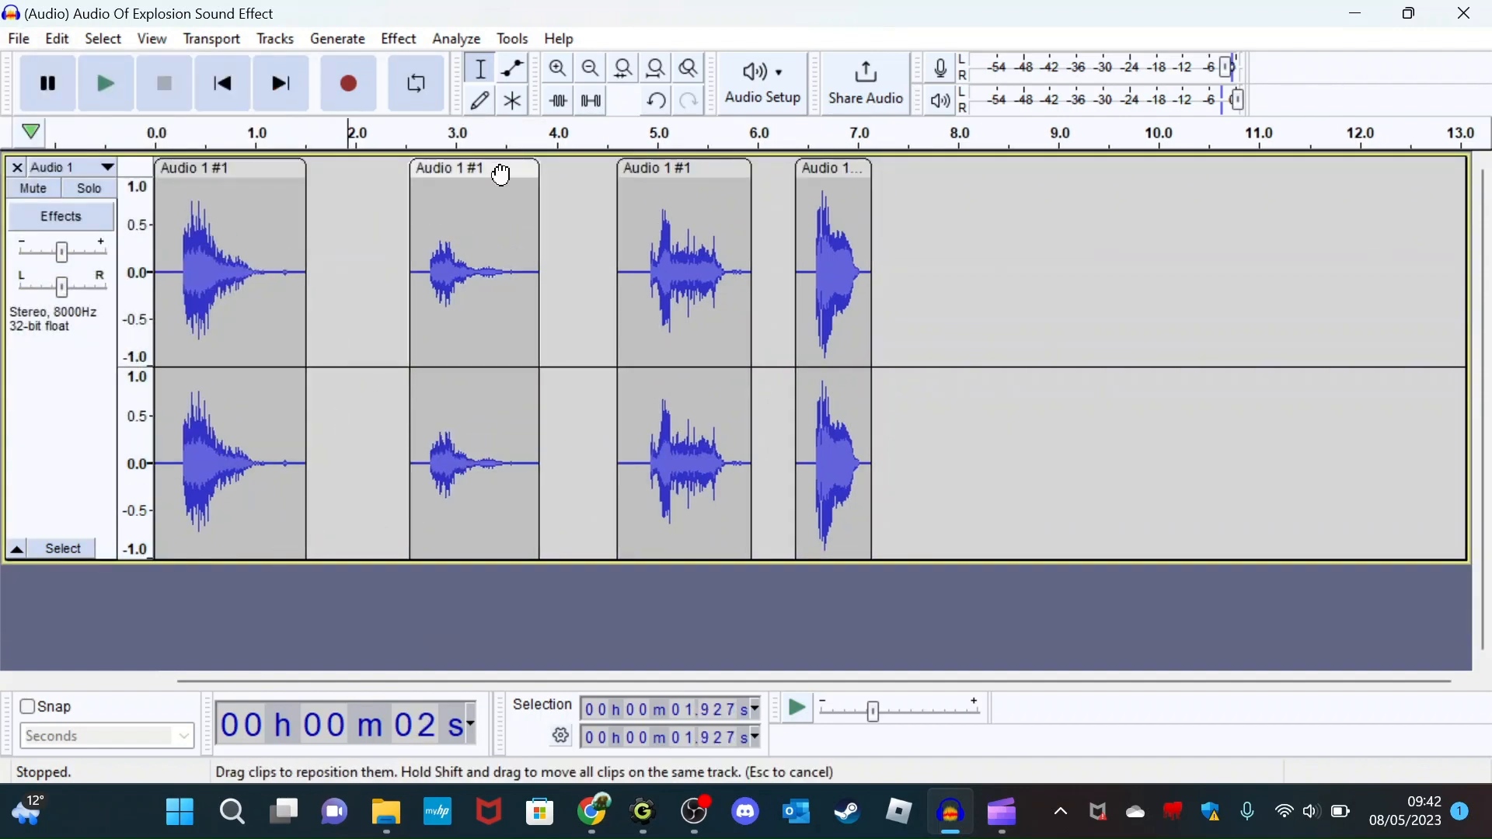
# - Add a new stereo track to the project
pyautogui.rightClick(502, 198)
pyautogui.click(328, 168)
pyautogui.click(398, 39)
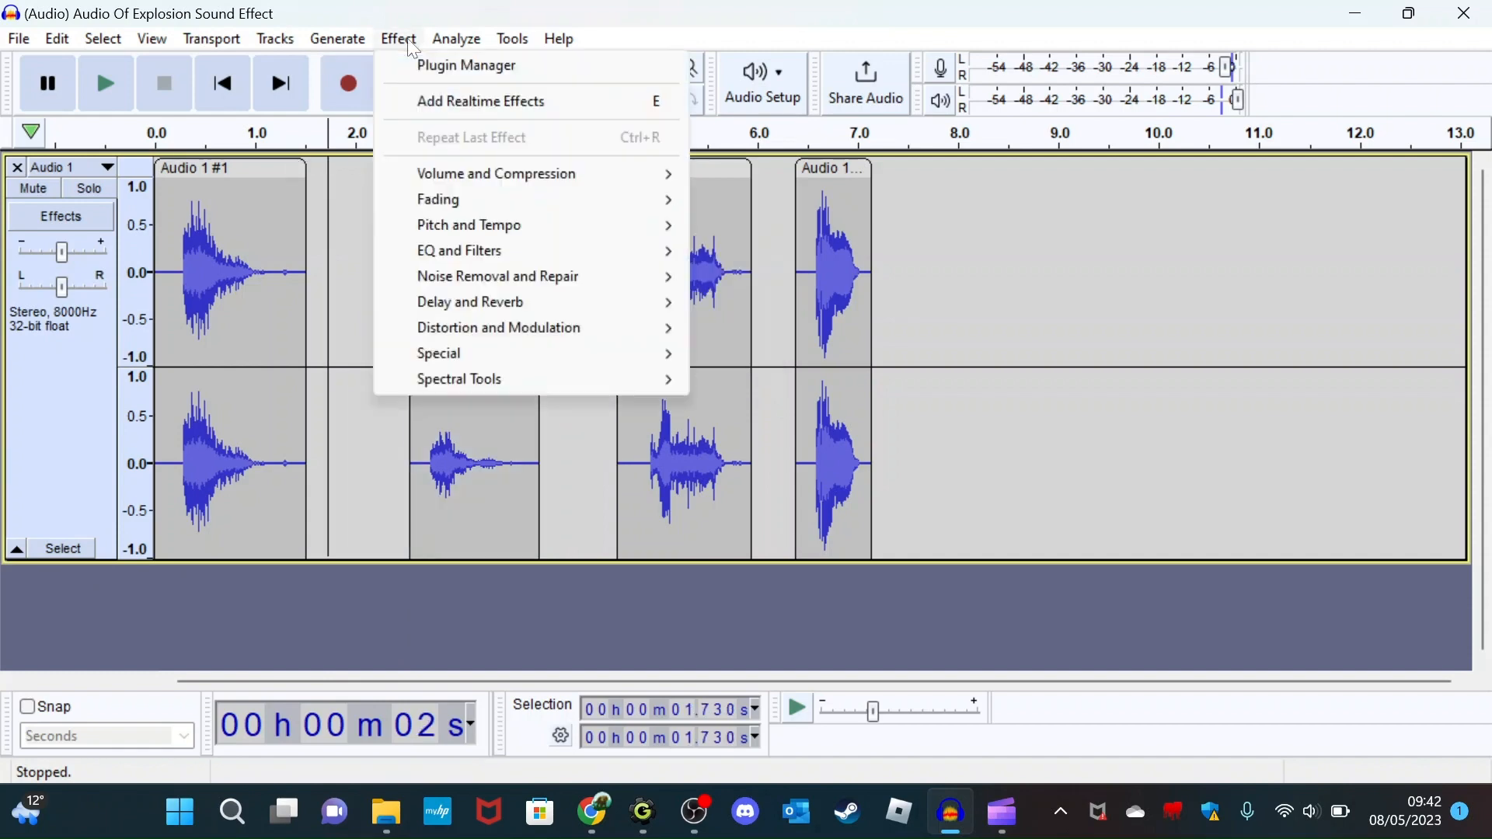
pyautogui.moveTo(276, 39)
pyautogui.moveTo(295, 65)
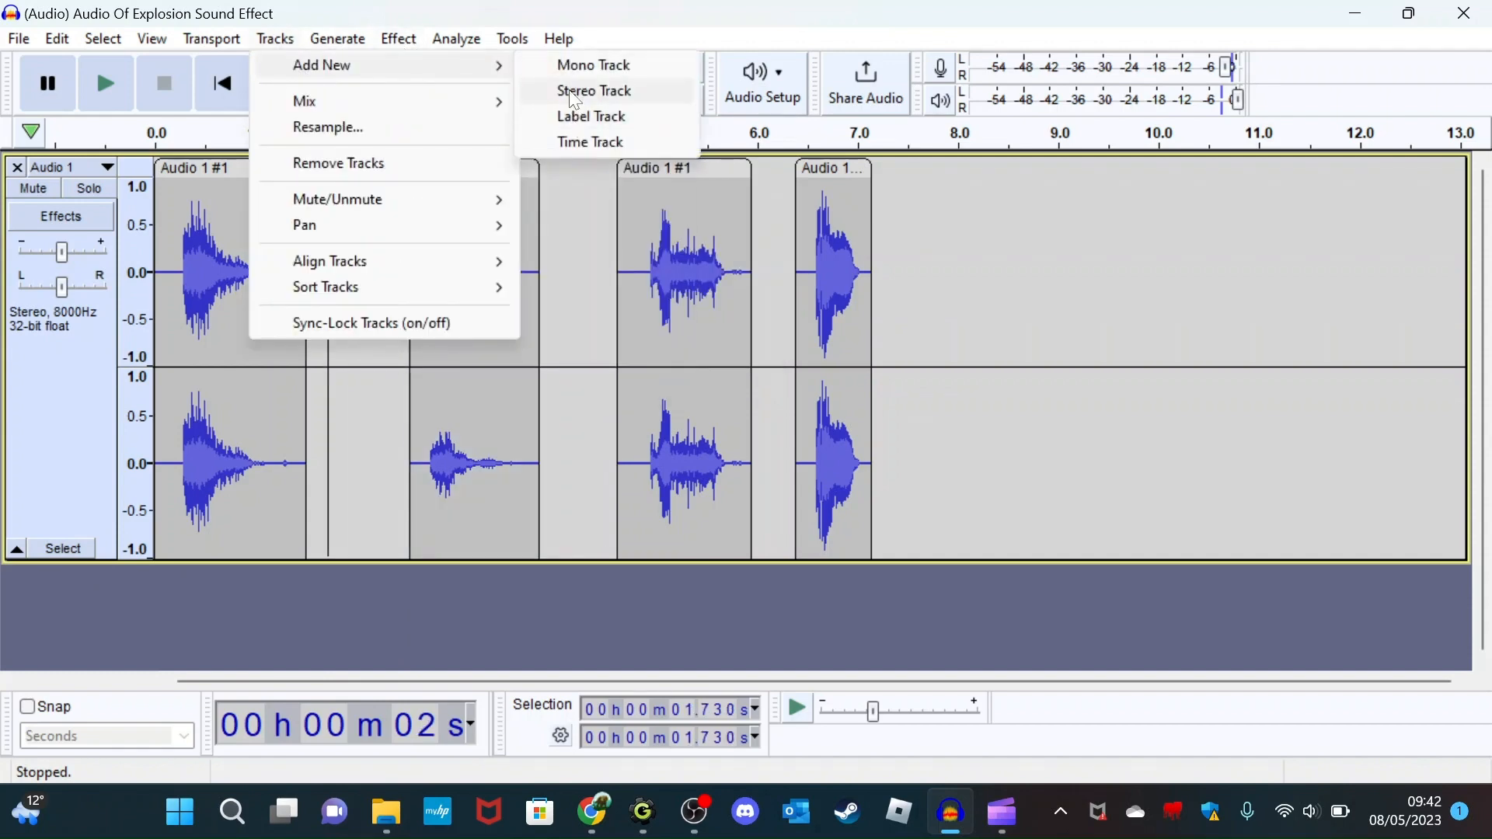
pyautogui.click(594, 91)
# - Copy the second clip of Audio 1 and paste it at the start of Audio 2
pyautogui.doubleClick(469, 190)
pyautogui.scroll(-4, 212, 400)
pyautogui.scroll(-2, 254, 437)
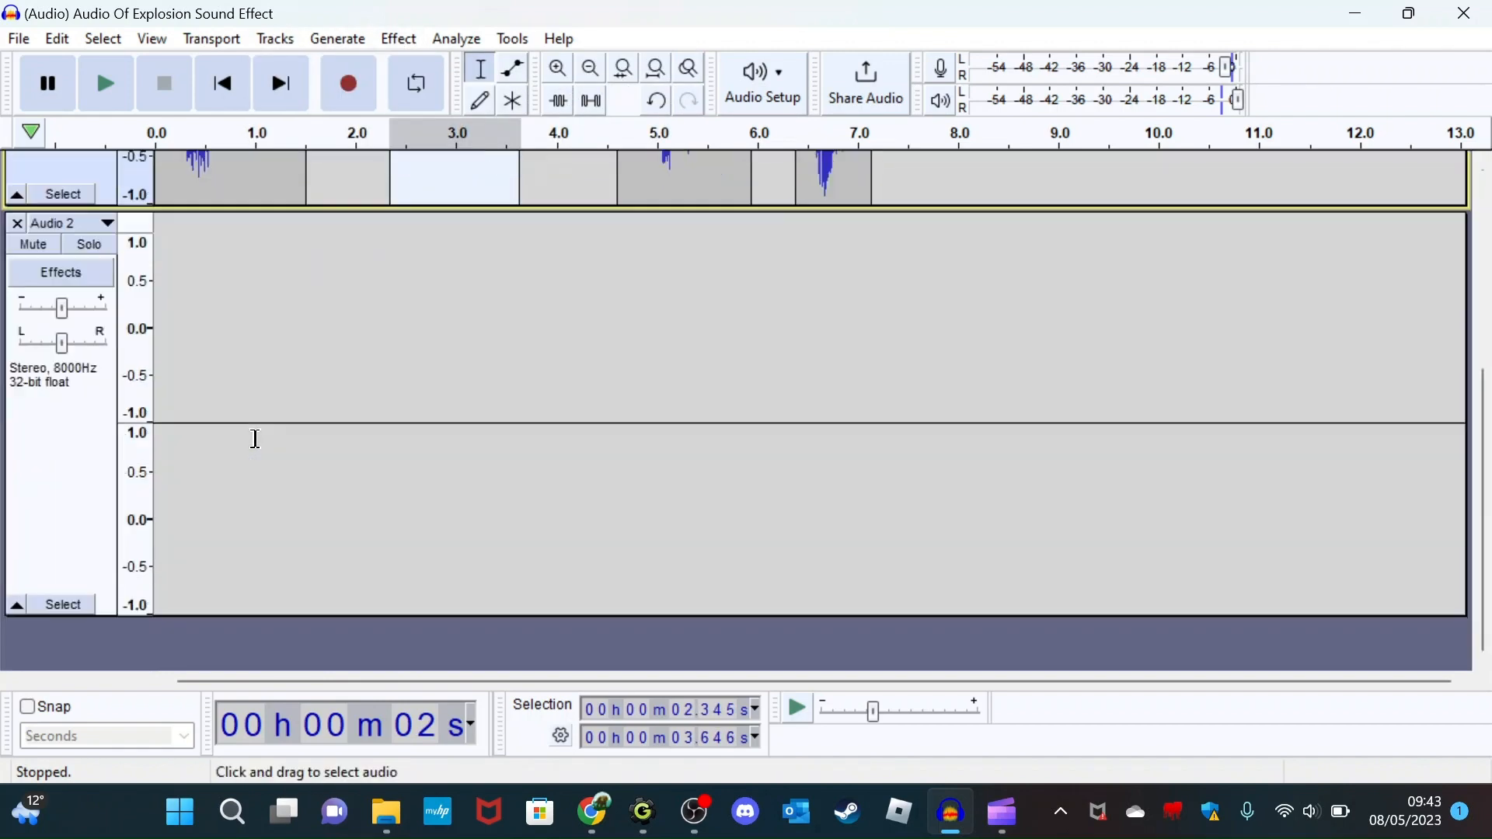
pyautogui.scroll(1, 253, 437)
pyautogui.click(184, 408)
pyautogui.rightClick(184, 407)
pyautogui.click(217, 406)
# - Cut the original second clip out of Audio 1
pyautogui.scroll(5, 303, 439)
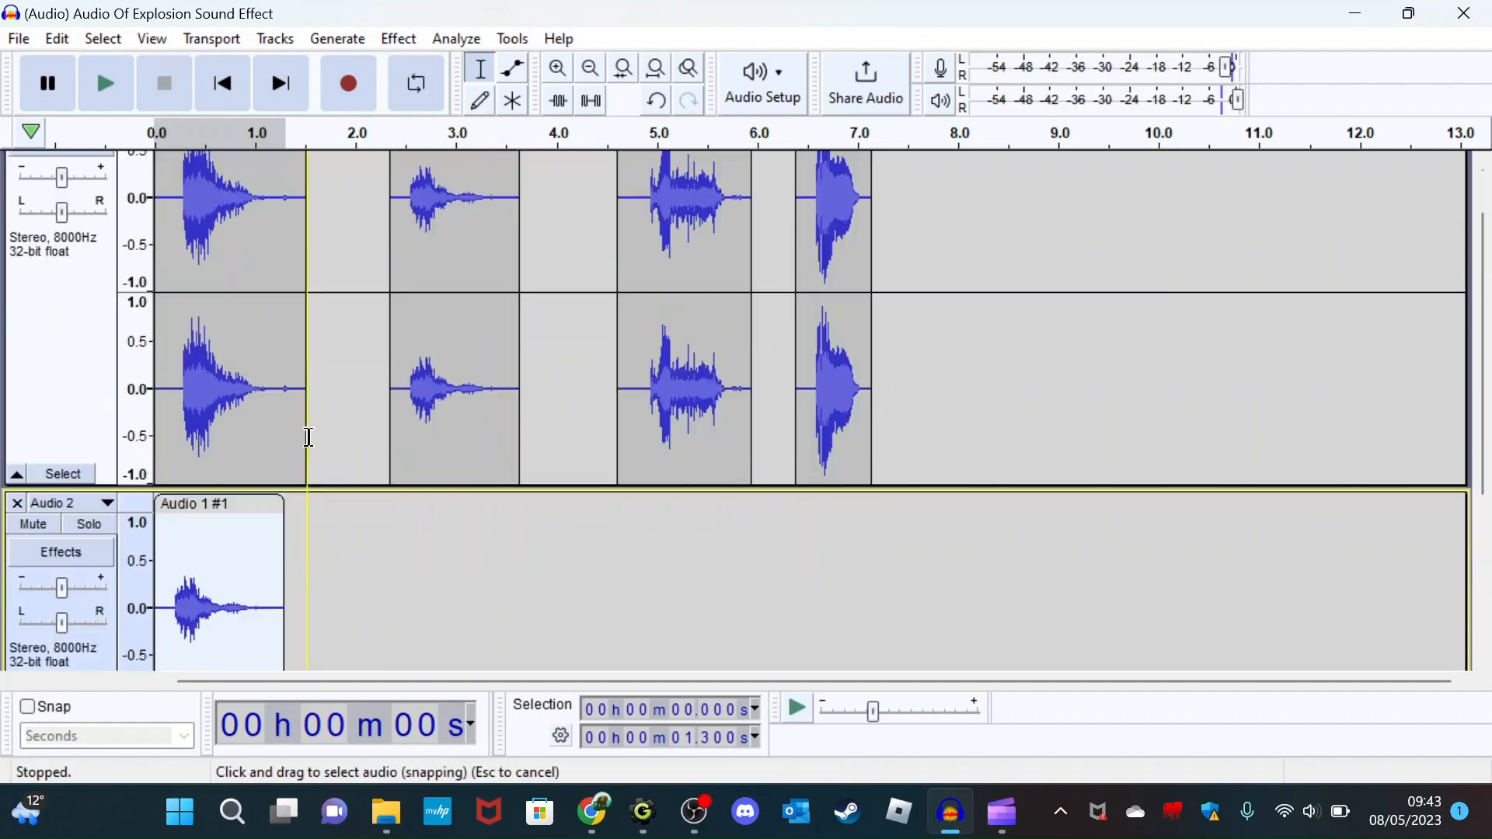
pyautogui.rightClick(493, 187)
pyautogui.click(533, 207)
pyautogui.scroll(-1, 310, 330)
pyautogui.scroll(1, 309, 331)
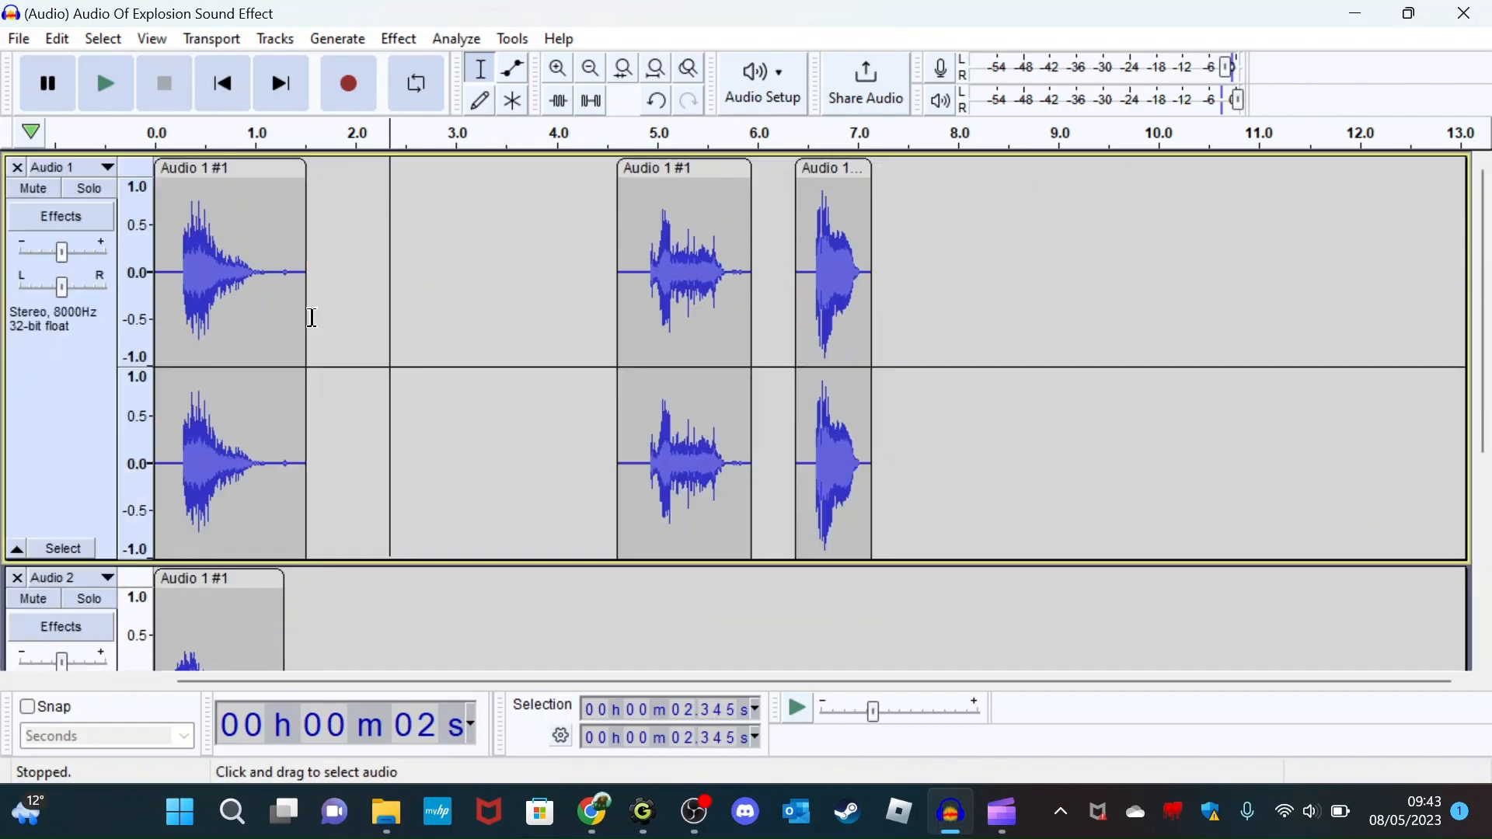
# - Add another stereo track for the clip at about 4.6 s in Audio 1
pyautogui.click(276, 39)
pyautogui.moveTo(306, 65)
pyautogui.click(597, 92)
pyautogui.scroll(8, 706, 169)
# - Copy the clip at about 4.6 s in Audio 1 and paste it at the start of Audio 3
pyautogui.rightClick(709, 171)
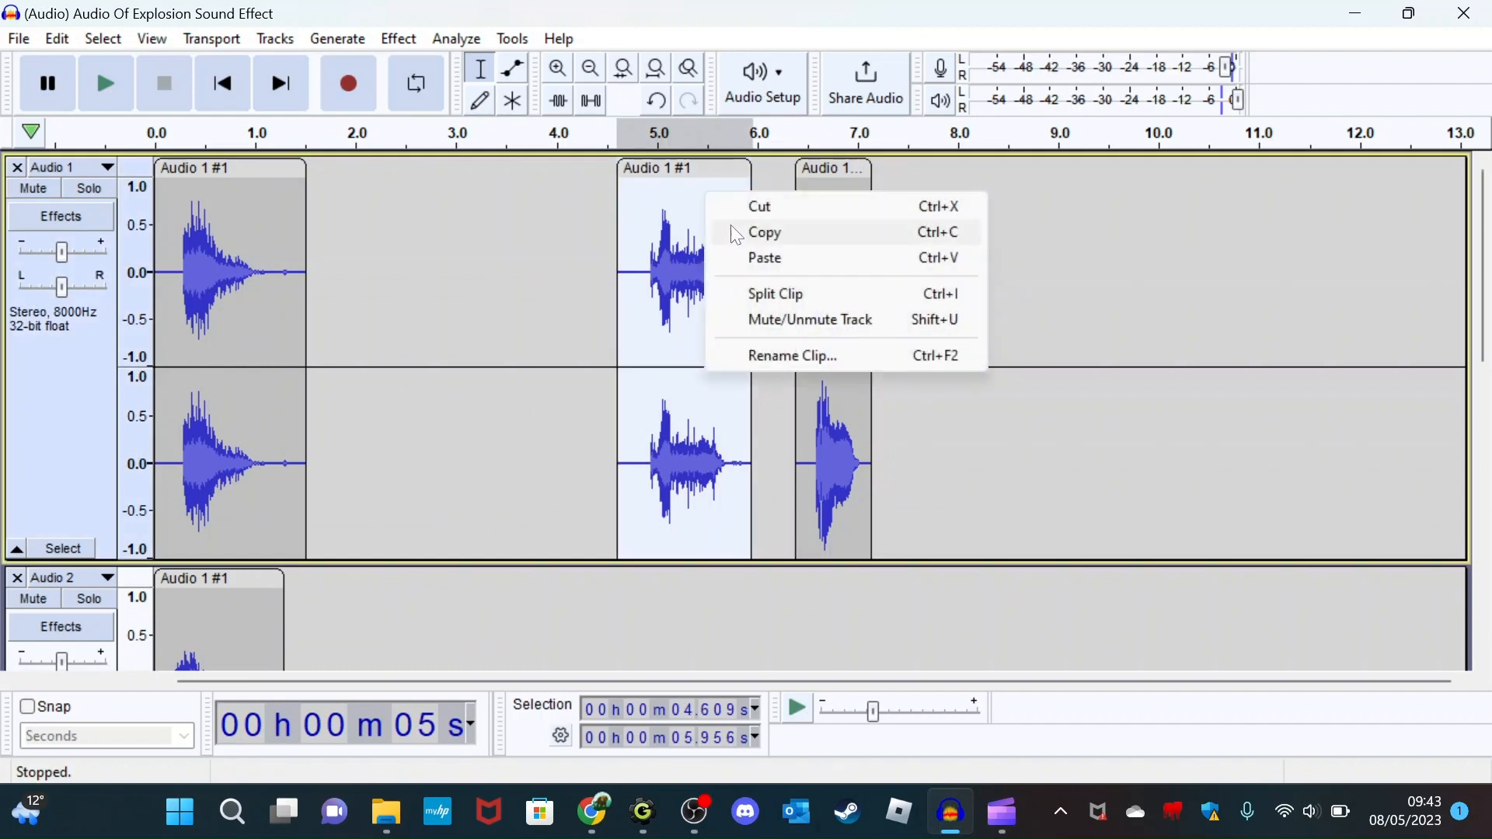
pyautogui.click(734, 233)
pyautogui.scroll(-8, 155, 420)
pyautogui.click(155, 410)
pyautogui.rightClick(155, 410)
pyautogui.click(216, 408)
# - Delete the original clip at about 4.6 s from Audio 1
pyautogui.scroll(8, 215, 408)
pyautogui.click(698, 170)
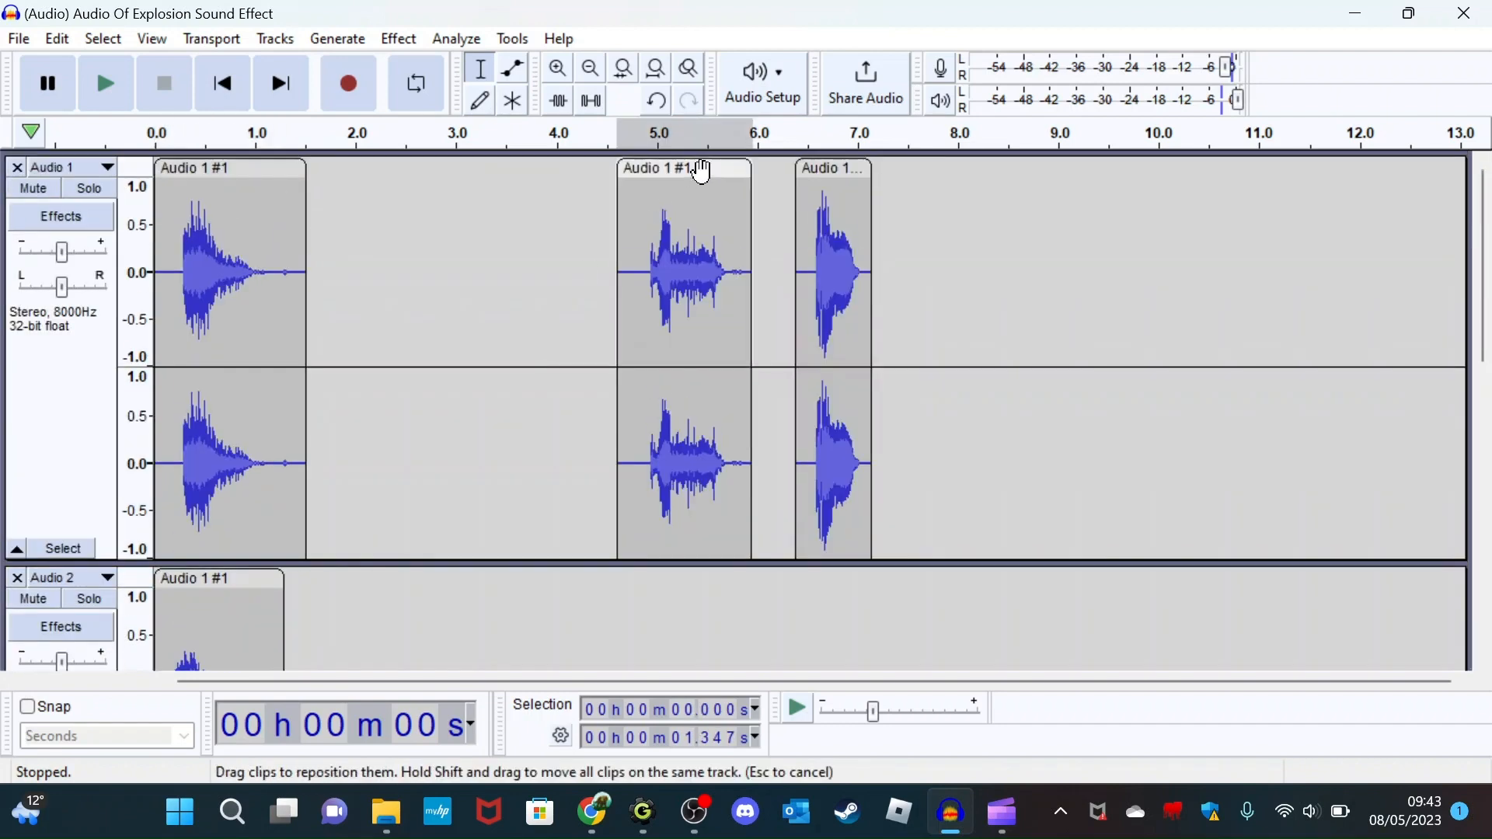
pyautogui.press('Delete')
# - Add a stereo track and paste a copy of Audio 1's last clip at its start
pyautogui.doubleClick(826, 196)
pyautogui.click(242, 42)
pyautogui.moveTo(274, 43)
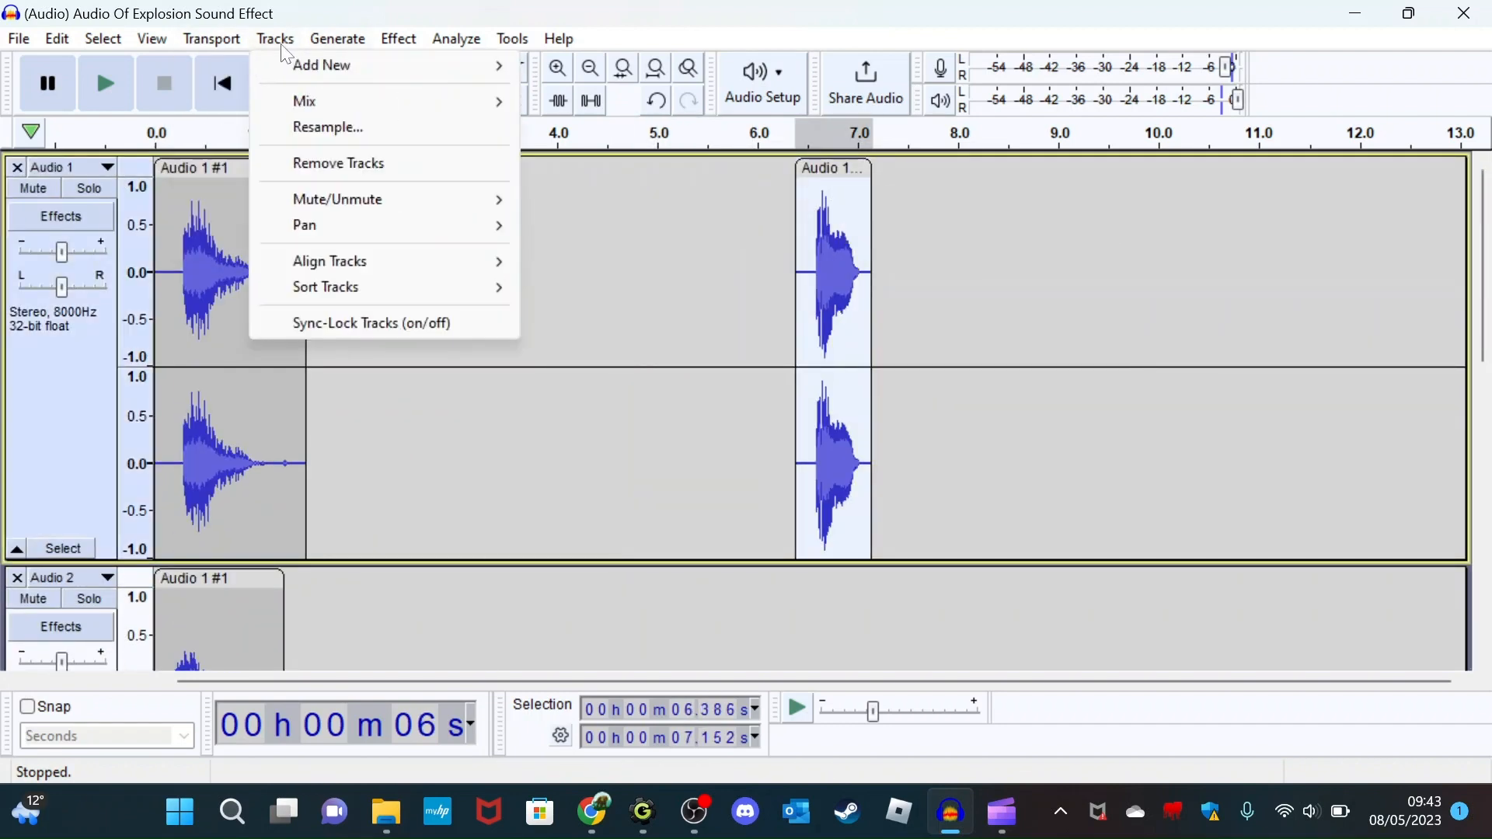
pyautogui.moveTo(306, 65)
pyautogui.click(597, 92)
pyautogui.click(173, 416)
pyautogui.rightClick(173, 416)
pyautogui.click(225, 427)
# - Trim the short leading silence from the clips in Audio 3 and Audio 2 so both sounds begin sooner
pyautogui.scroll(4, 243, 444)
pyautogui.moveTo(155, 480); pyautogui.dragTo(177, 487)
pyautogui.rightClick(173, 486)
pyautogui.click(227, 502)
pyautogui.scroll(4, 187, 451)
pyautogui.moveTo(155, 413); pyautogui.dragTo(168, 407)
pyautogui.scroll(4, 248, 388)
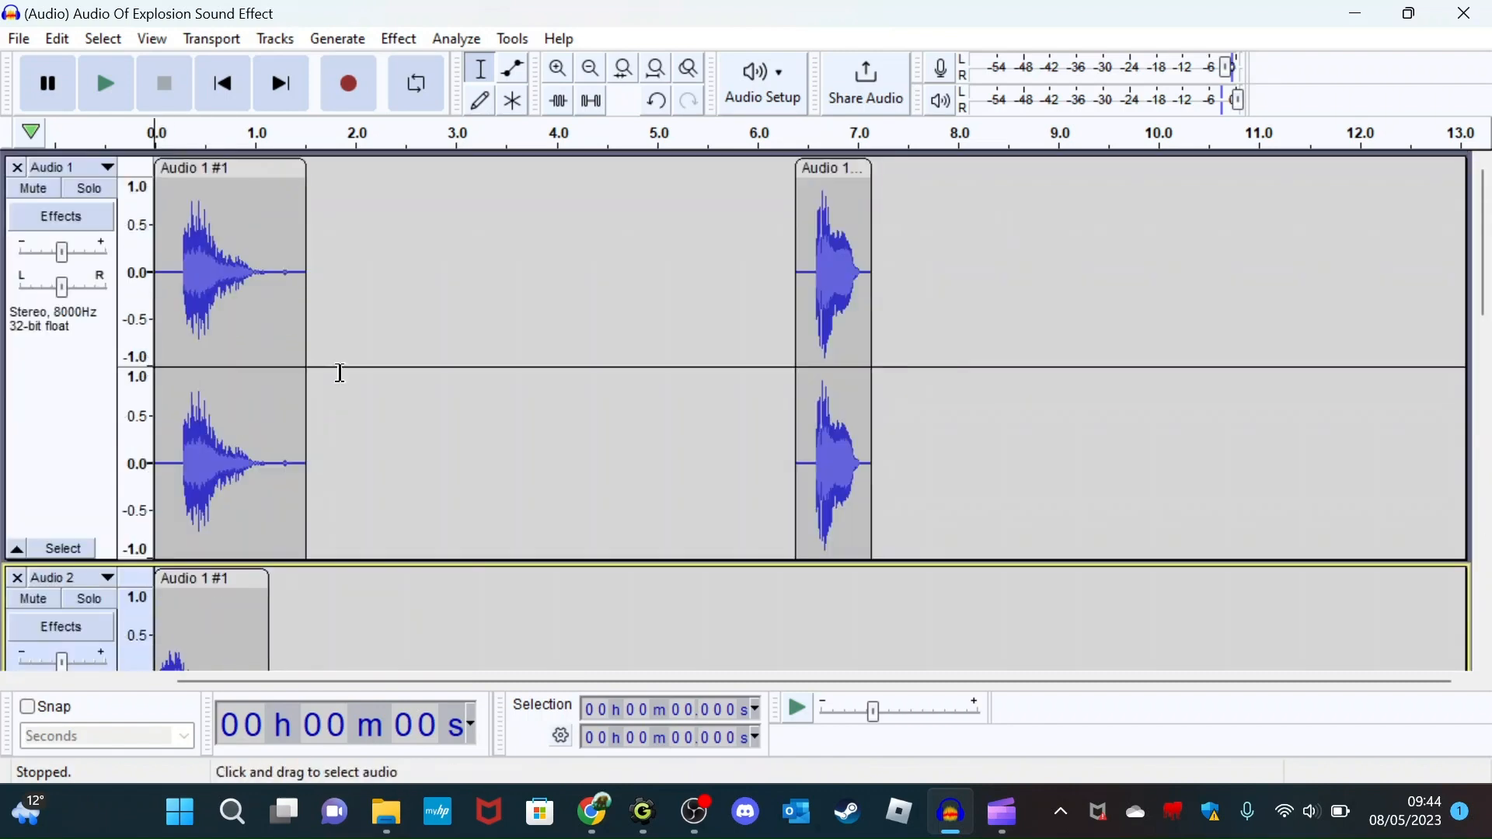
# - Cut the original last clip from Audio 1 and trim about 0.2 s of leading silence from its first clip
pyautogui.rightClick(843, 169)
pyautogui.click(902, 204)
pyautogui.moveTo(155, 334); pyautogui.dragTo(175, 335)
pyautogui.rightClick(189, 351)
pyautogui.click(224, 354)
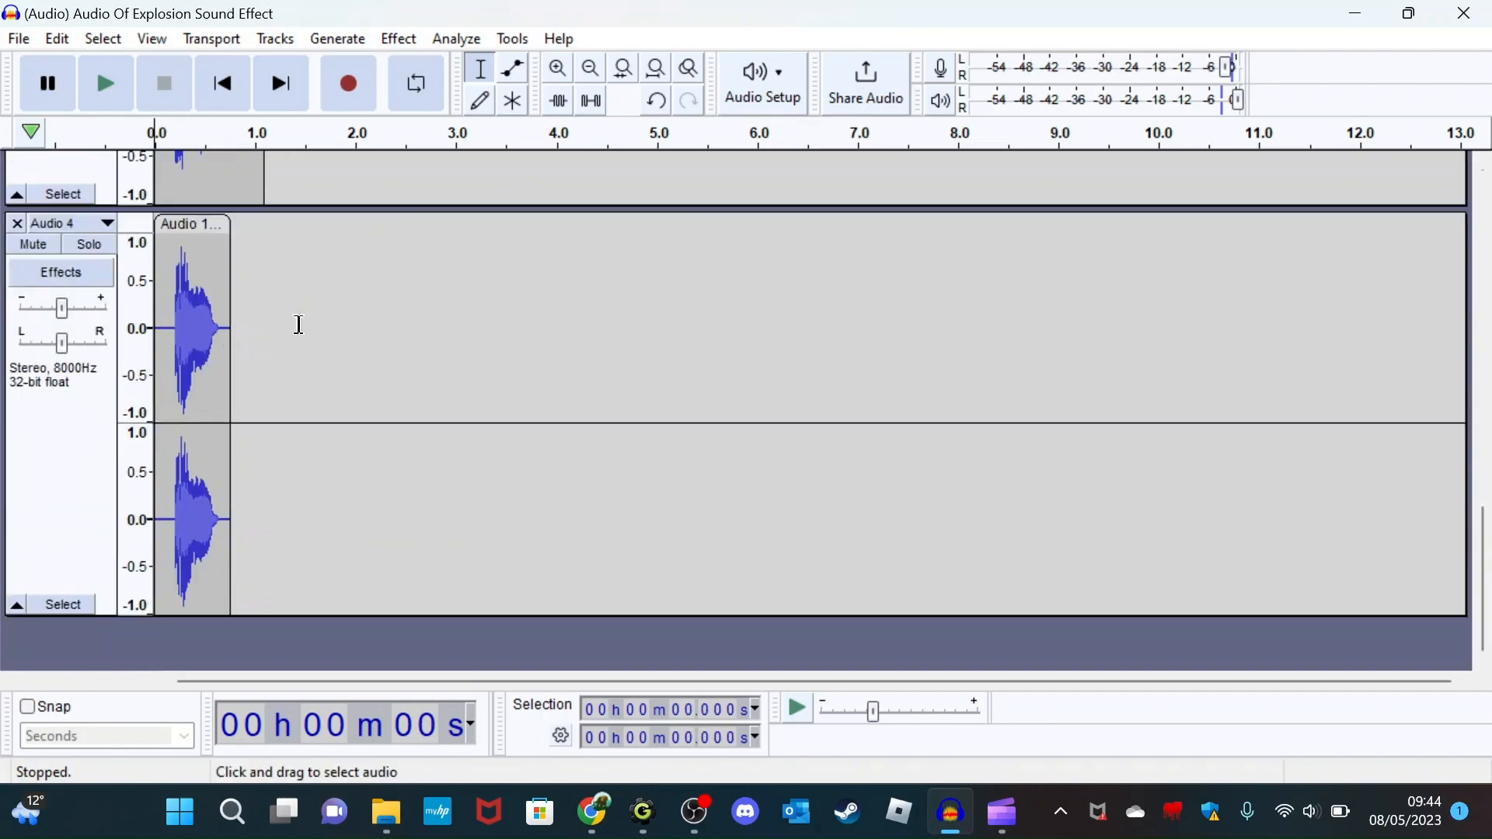
# - Play the layered tracks together to check the combined sound
pyautogui.click(99, 82)
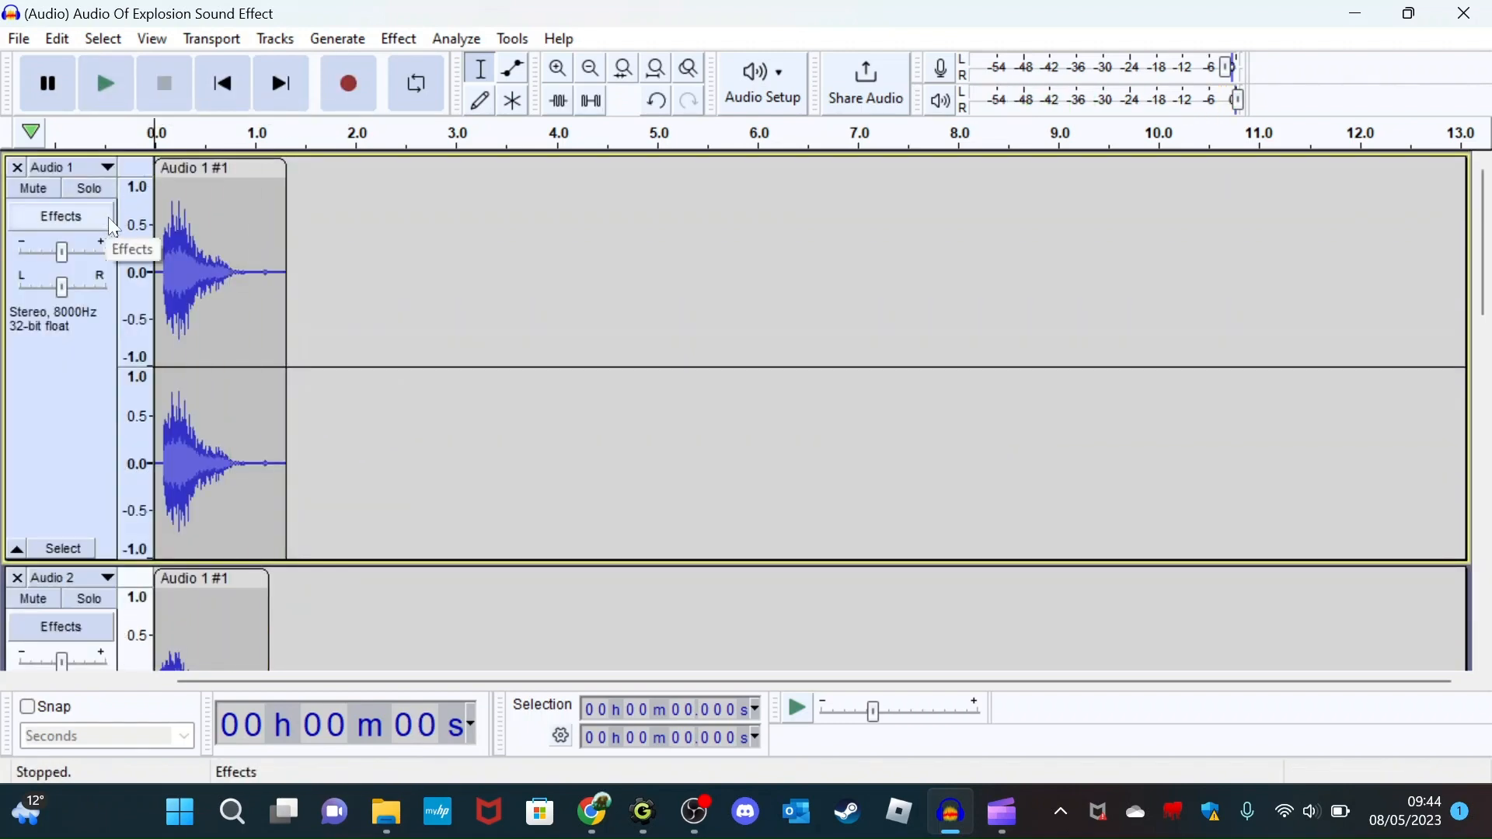
pyautogui.click(116, 96)
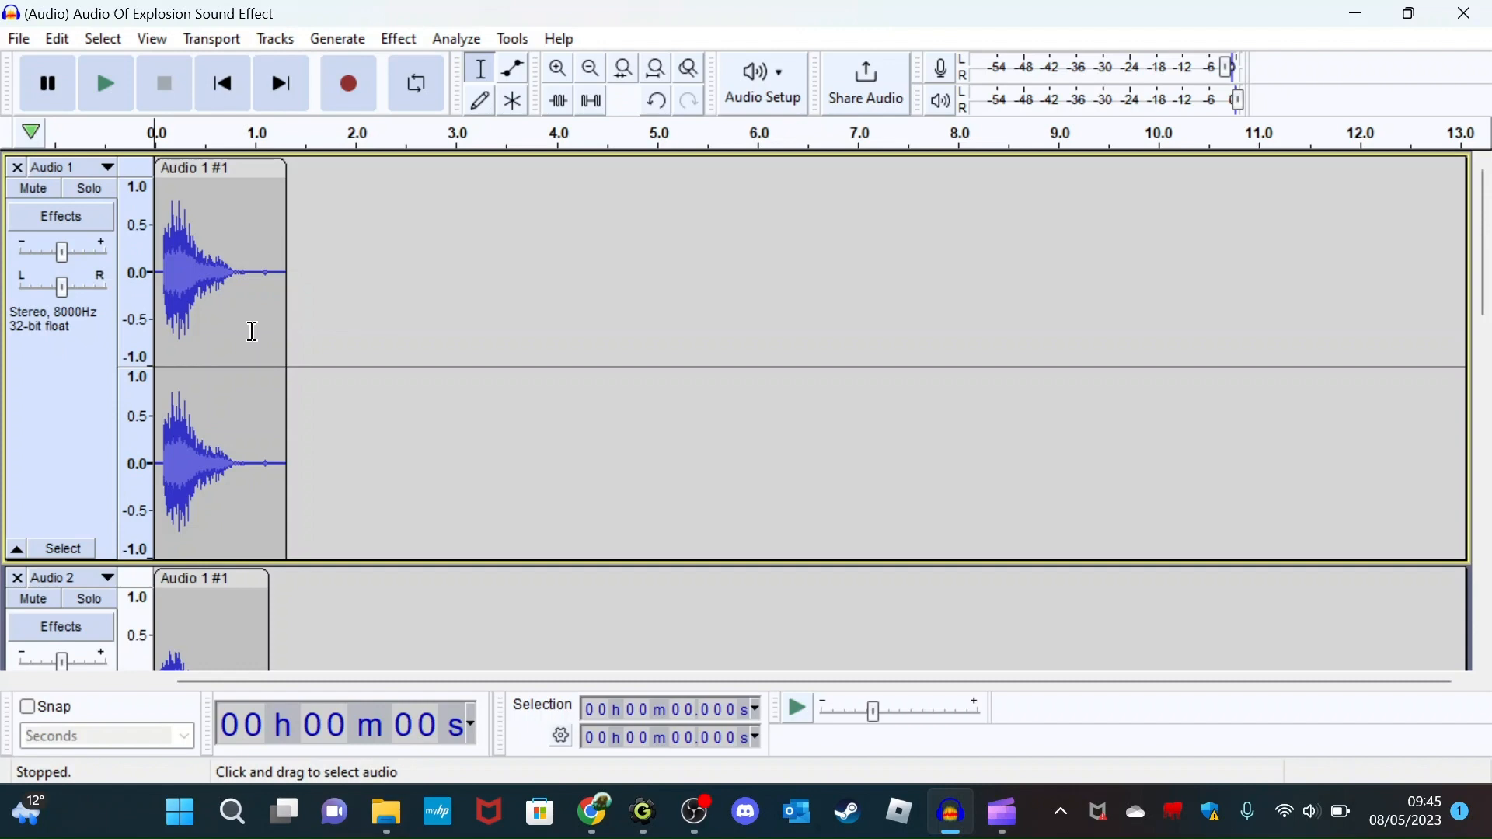
pyautogui.scroll(-3, 252, 332)
pyautogui.scroll(3, 253, 332)
# - Apply Bass and Treble to the Audio 1 clip with bass at 4.0 dB and treble at 5.0 dB, and play the result
pyautogui.click(241, 171)
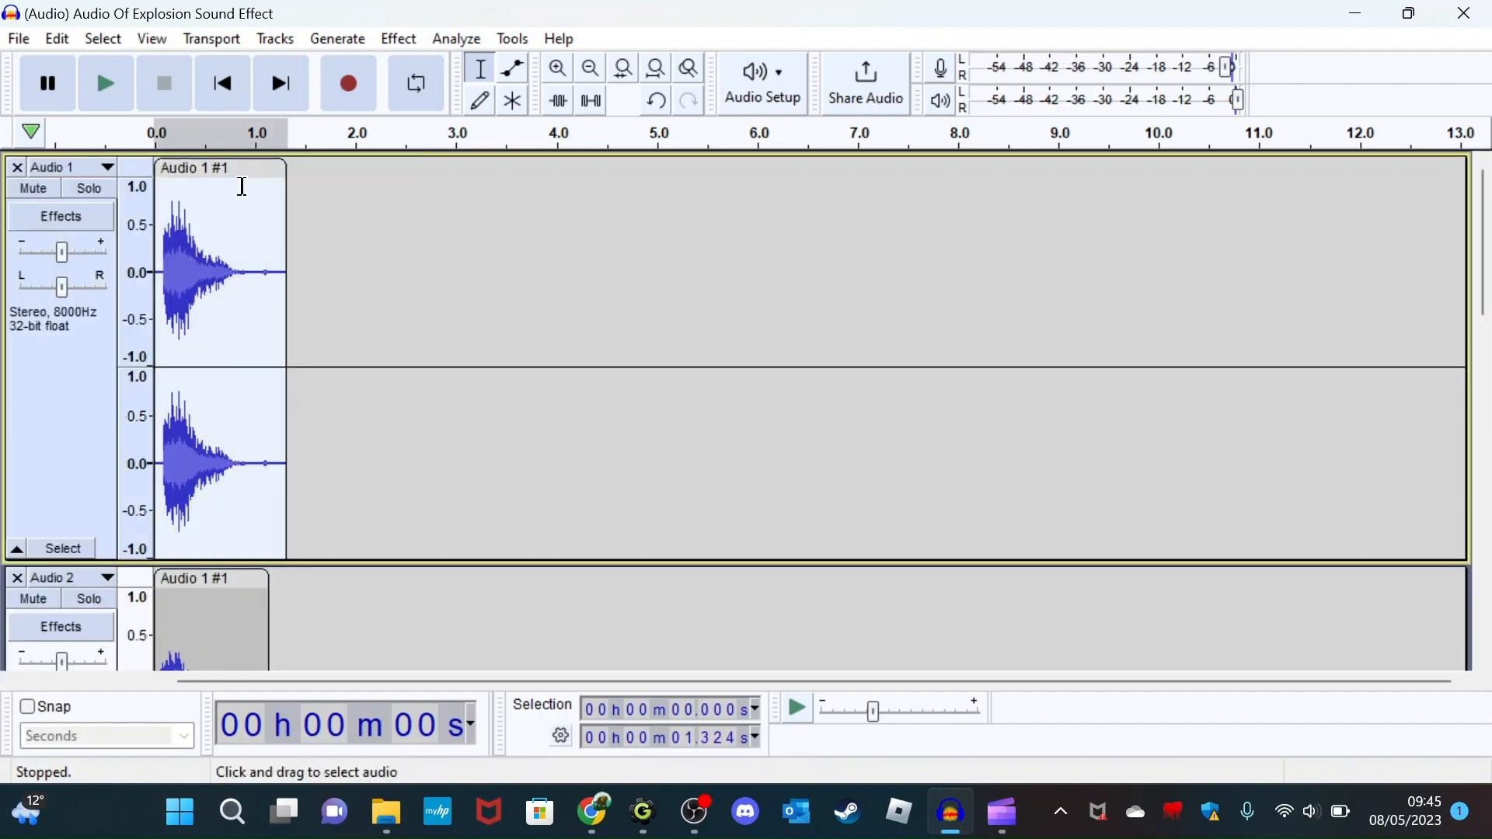
pyautogui.click(59, 39)
pyautogui.moveTo(401, 40)
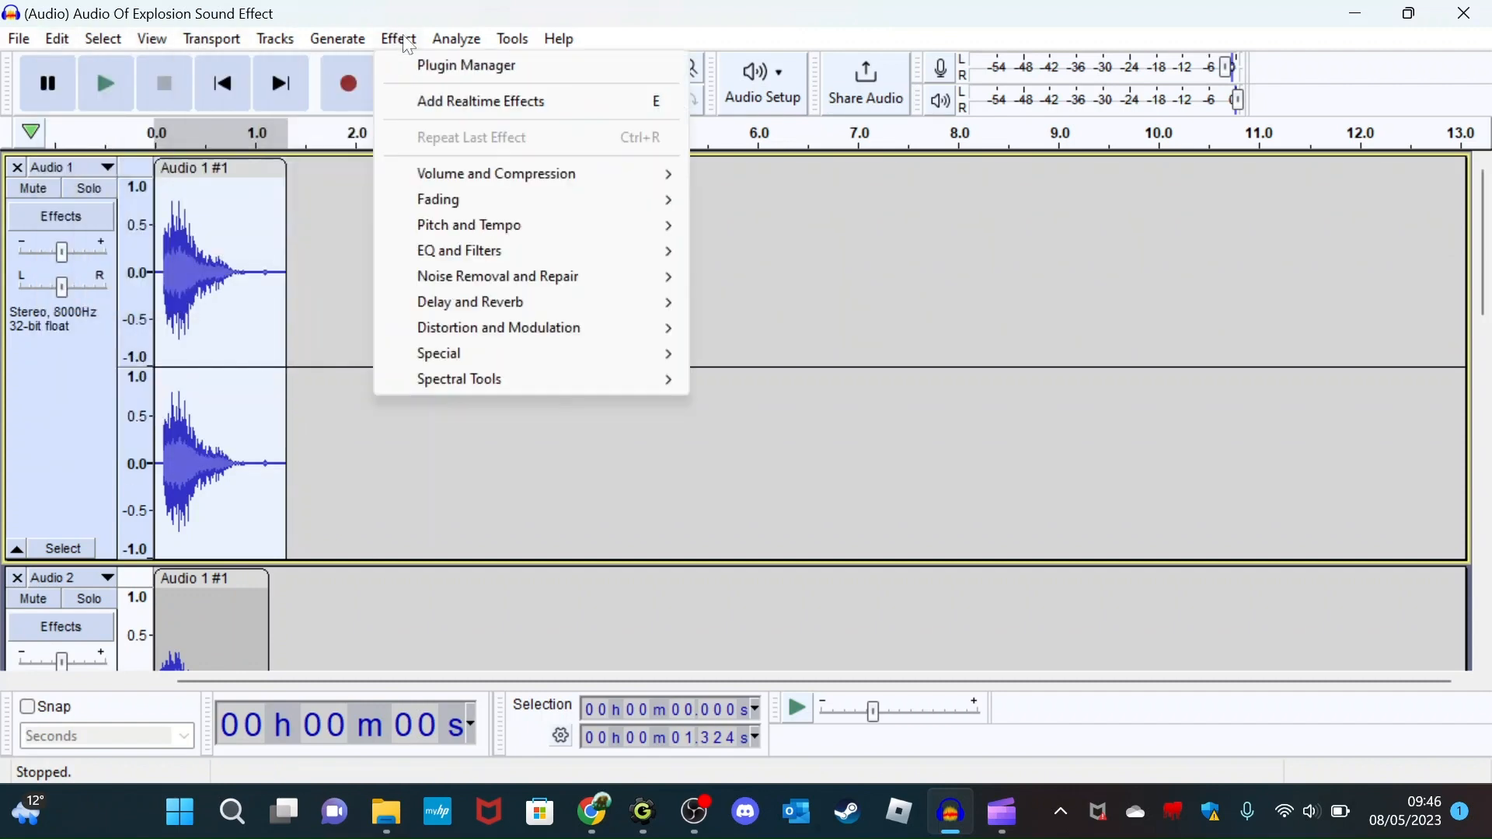
pyautogui.moveTo(525, 179)
pyautogui.moveTo(613, 250)
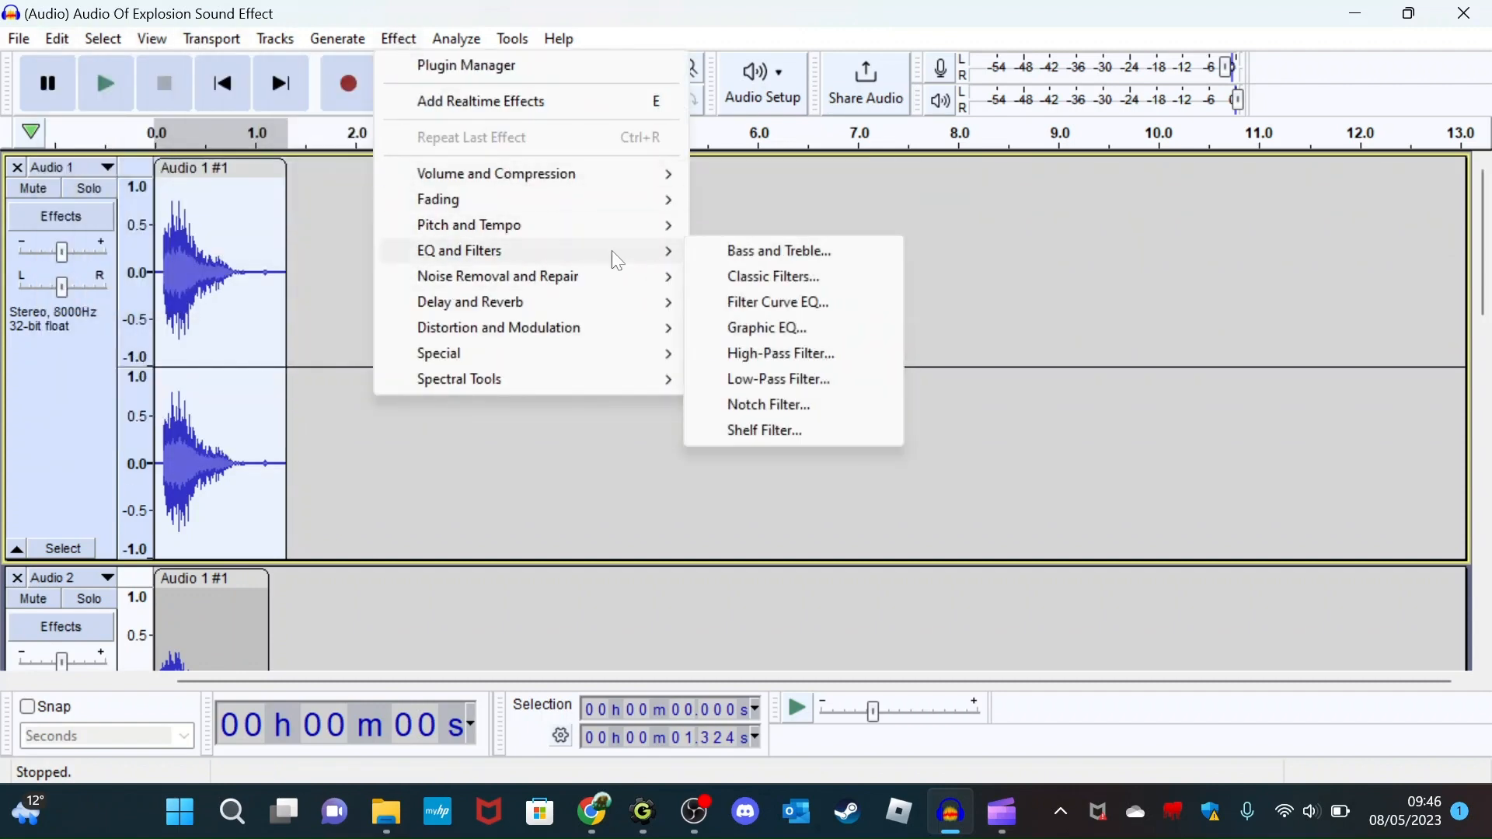
pyautogui.click(736, 257)
pyautogui.moveTo(773, 362); pyautogui.dragTo(838, 362)
pyautogui.click(770, 293)
pyautogui.moveTo(773, 401); pyautogui.dragTo(837, 399)
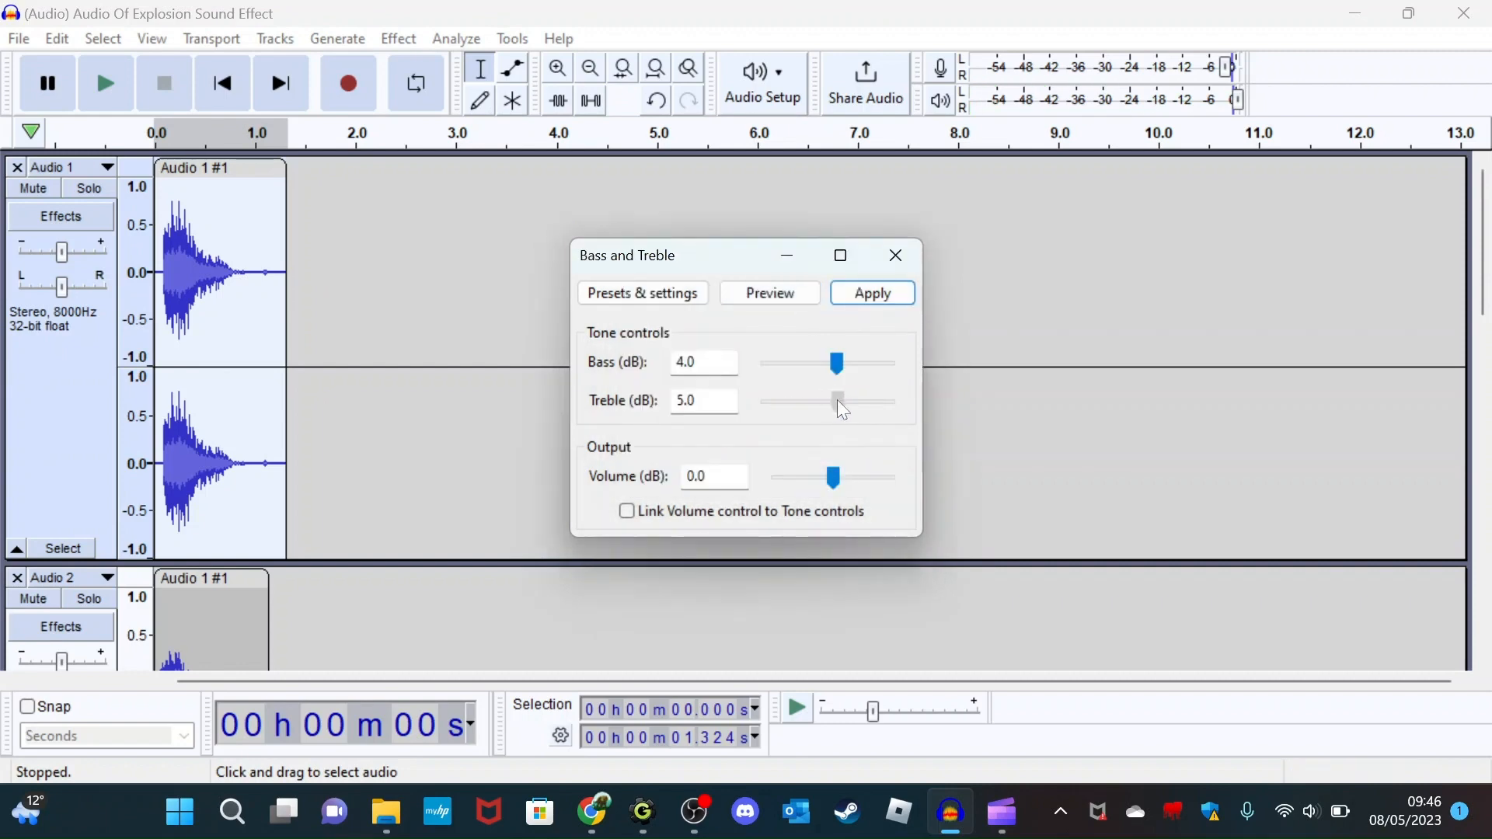
pyautogui.click(871, 295)
pyautogui.click(103, 85)
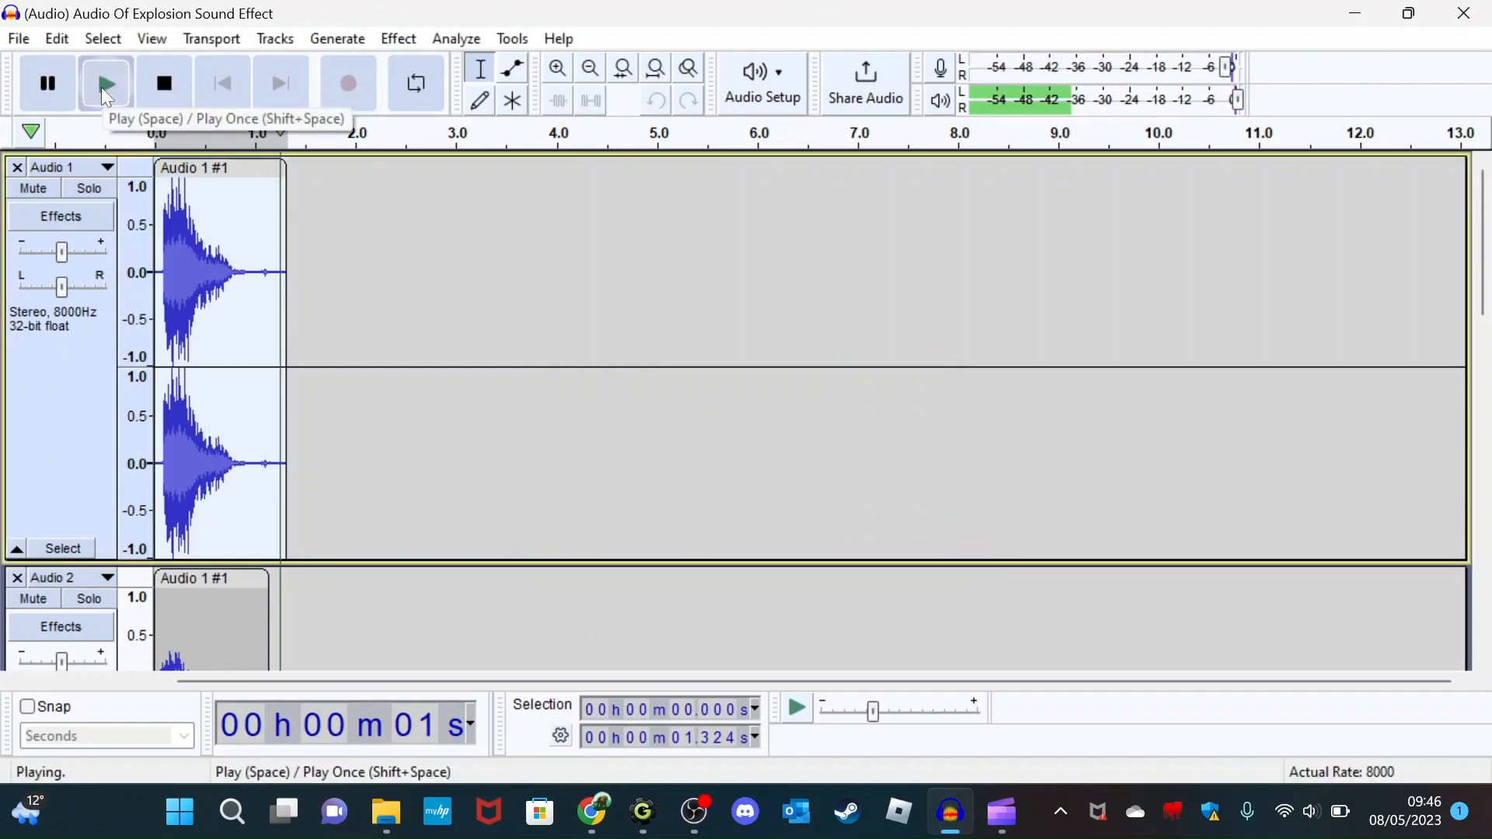
pyautogui.click(161, 88)
# - Repeat the same Bass and Treble effect on the clips in Audio 2, Audio 3 and Audio 4
pyautogui.scroll(-5, 223, 236)
pyautogui.rightClick(223, 323)
pyautogui.click(275, 39)
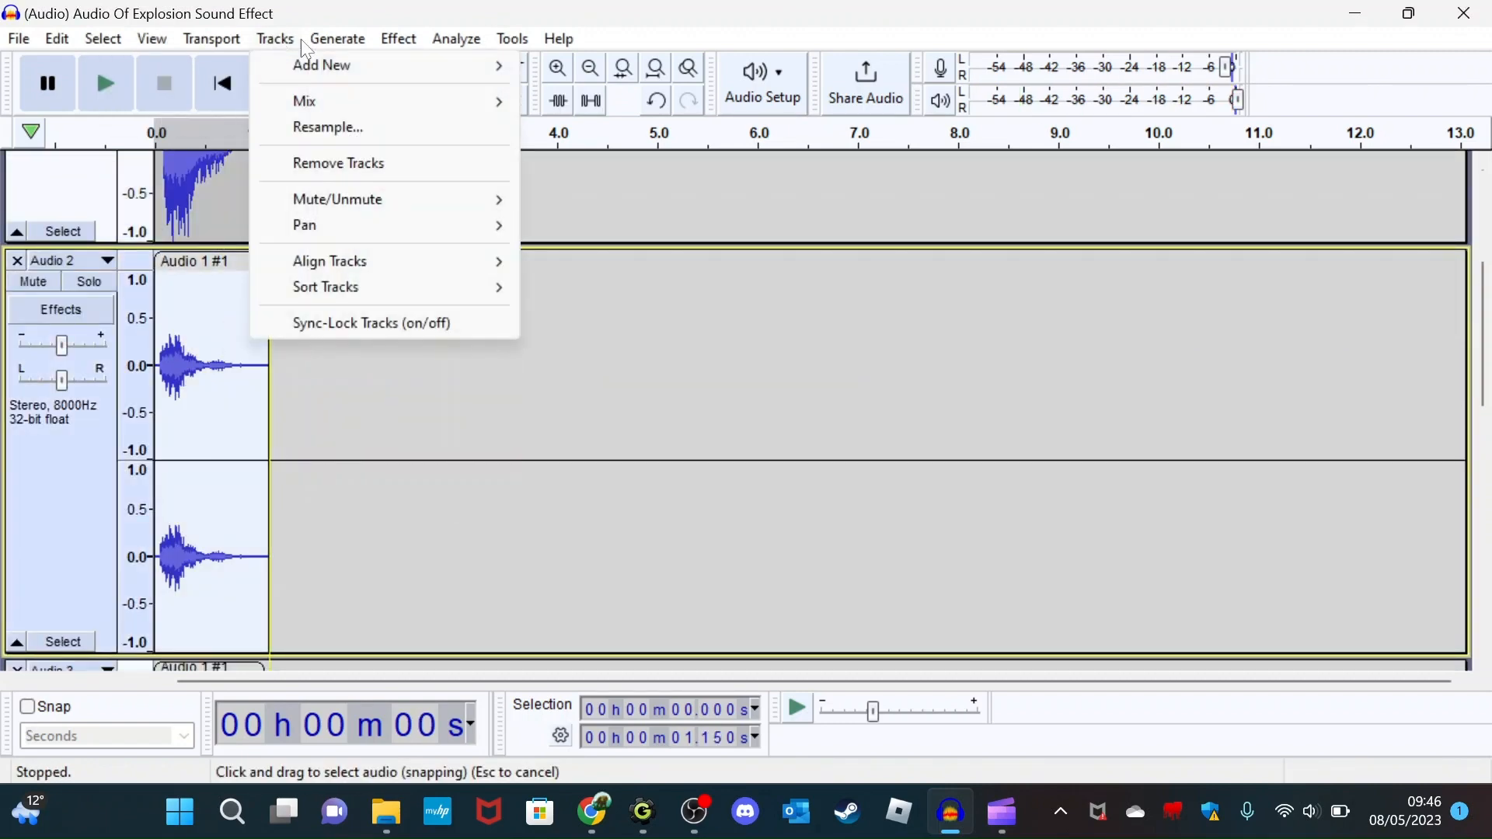
pyautogui.press('Escape')
pyautogui.scroll(-3, 242, 452)
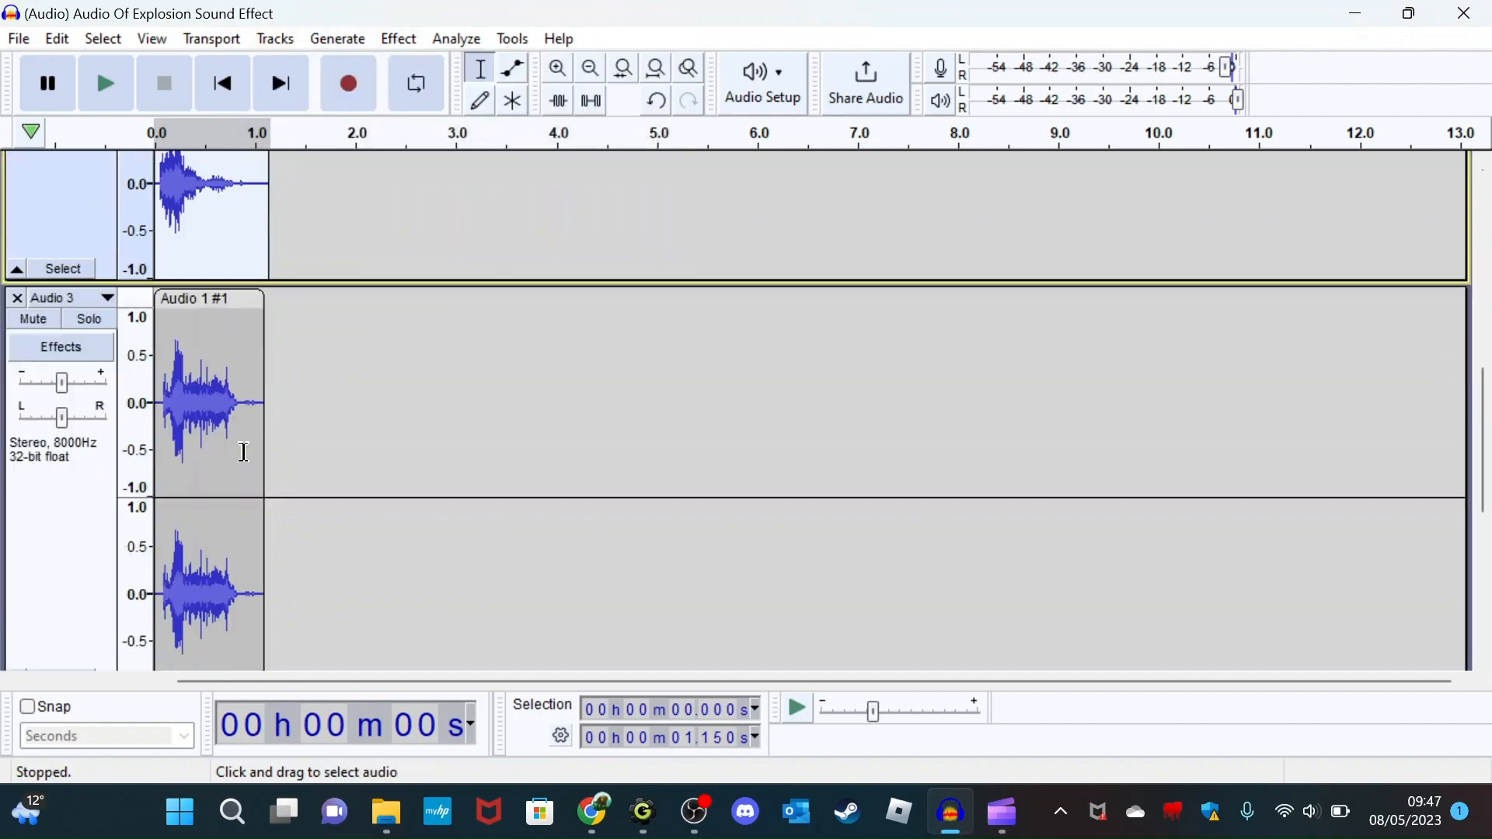
pyautogui.click(237, 264)
pyautogui.click(399, 39)
pyautogui.press('Escape')
pyautogui.scroll(-3, 207, 293)
pyautogui.click(338, 38)
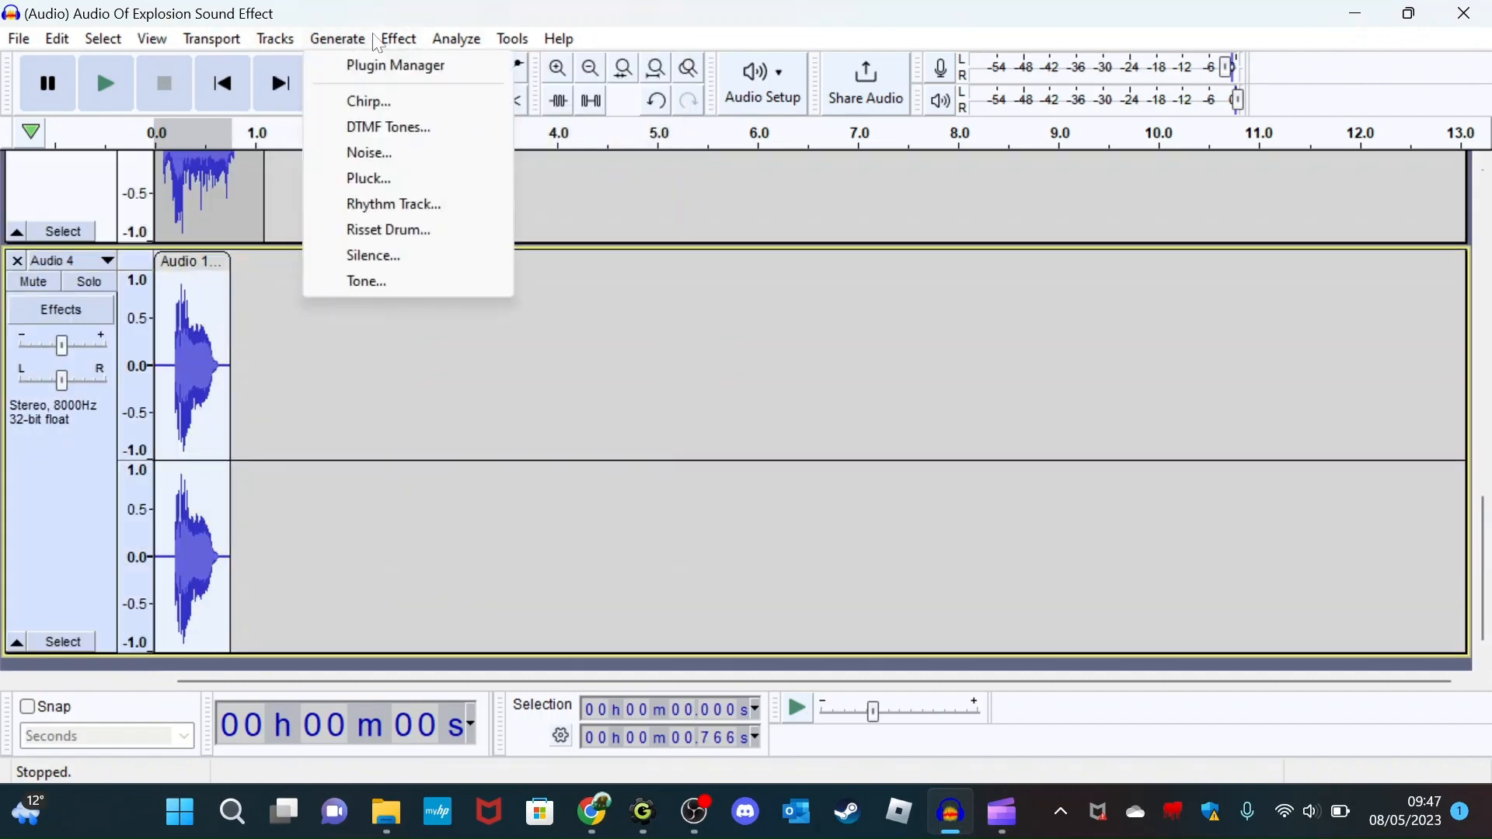
pyautogui.press('Escape')
pyautogui.doubleClick(161, 309)
# - Place the playback cursor at the start and play all the processed tracks together
pyautogui.scroll(10, 161, 310)
pyautogui.click(152, 185)
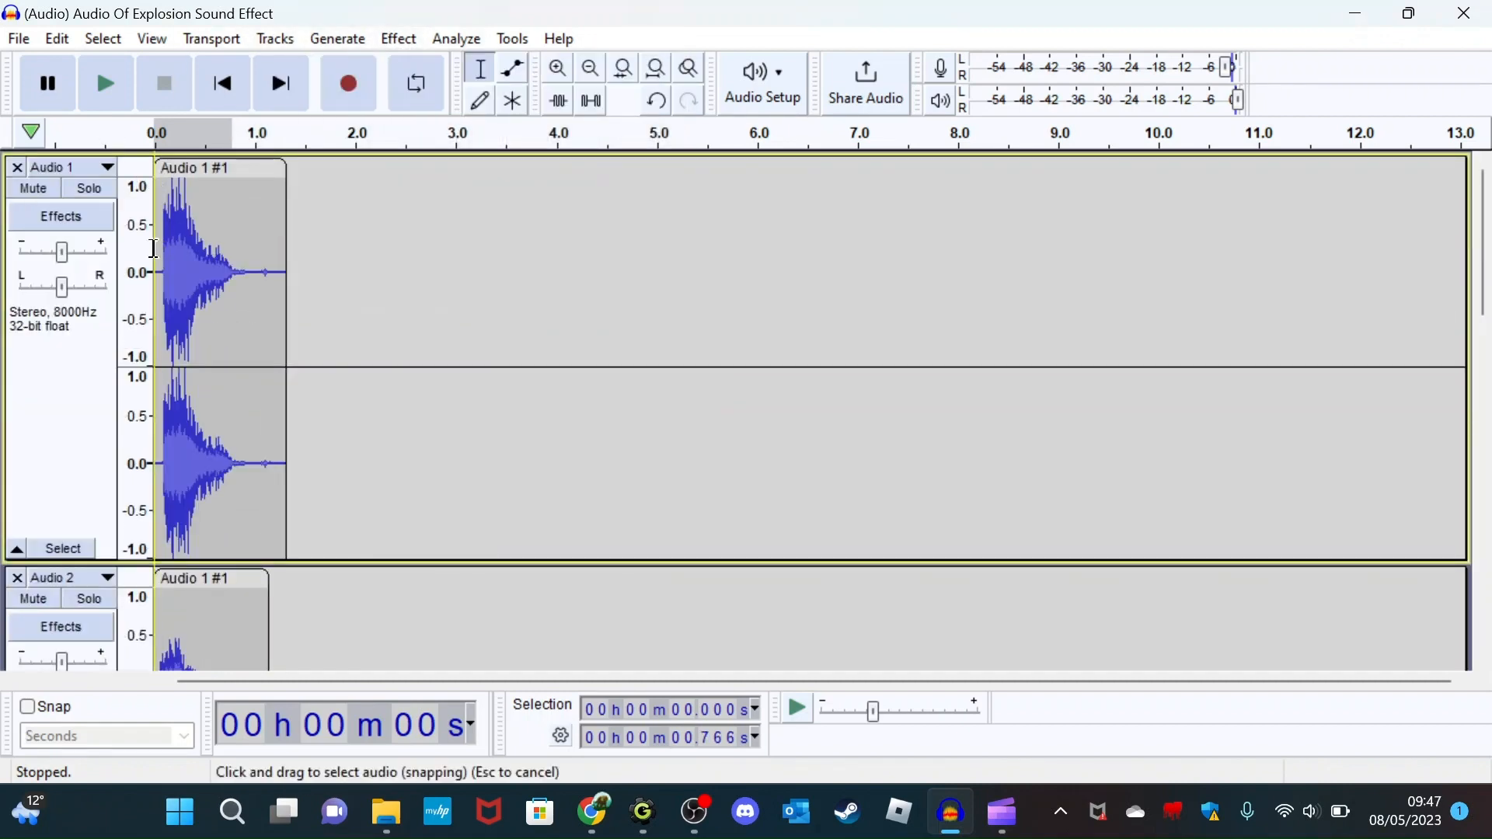
pyautogui.click(113, 95)
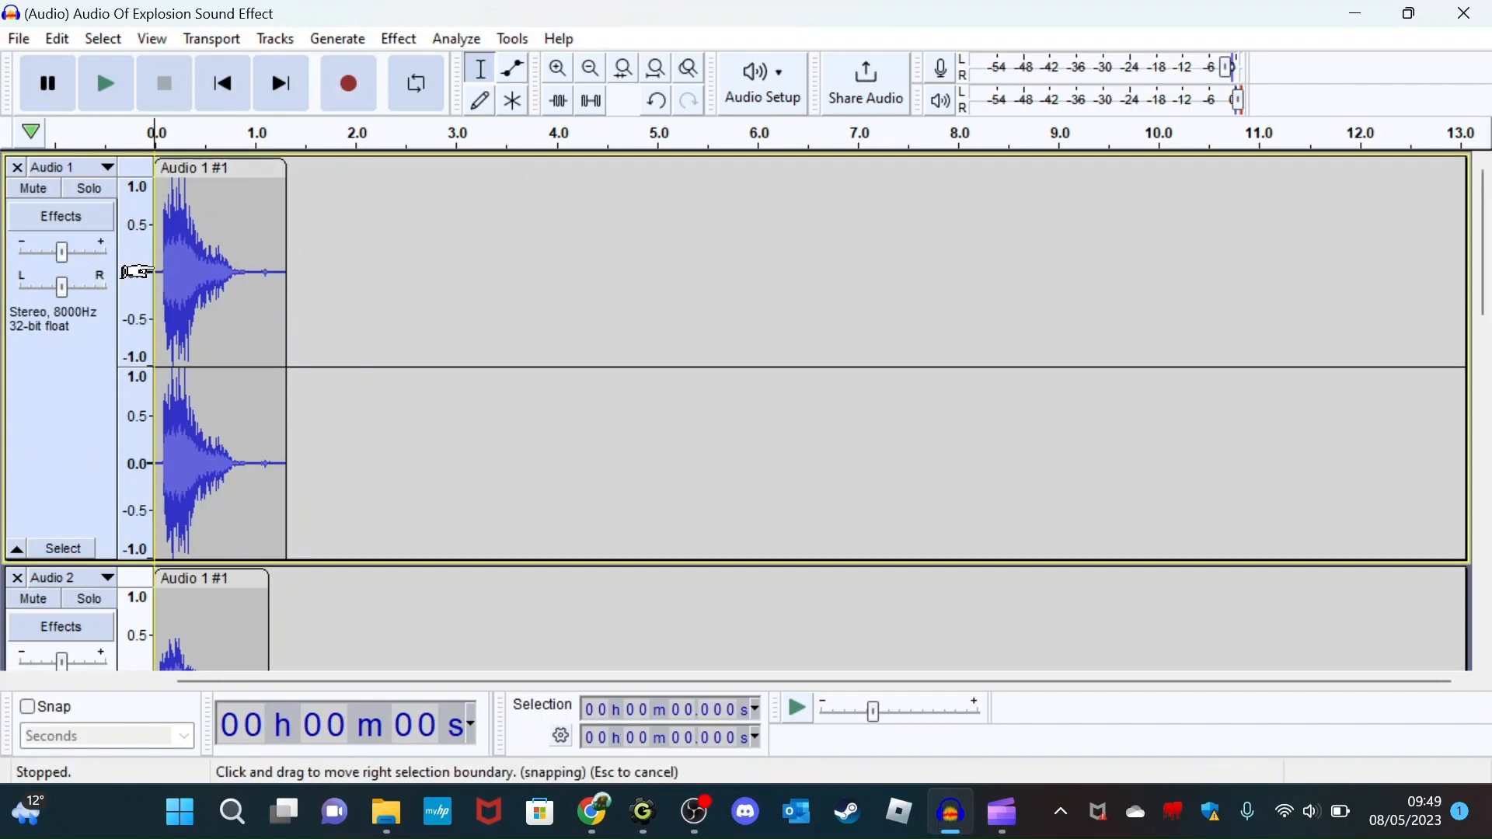
pyautogui.click(398, 38)
pyautogui.moveTo(457, 303)
pyautogui.click(770, 351)
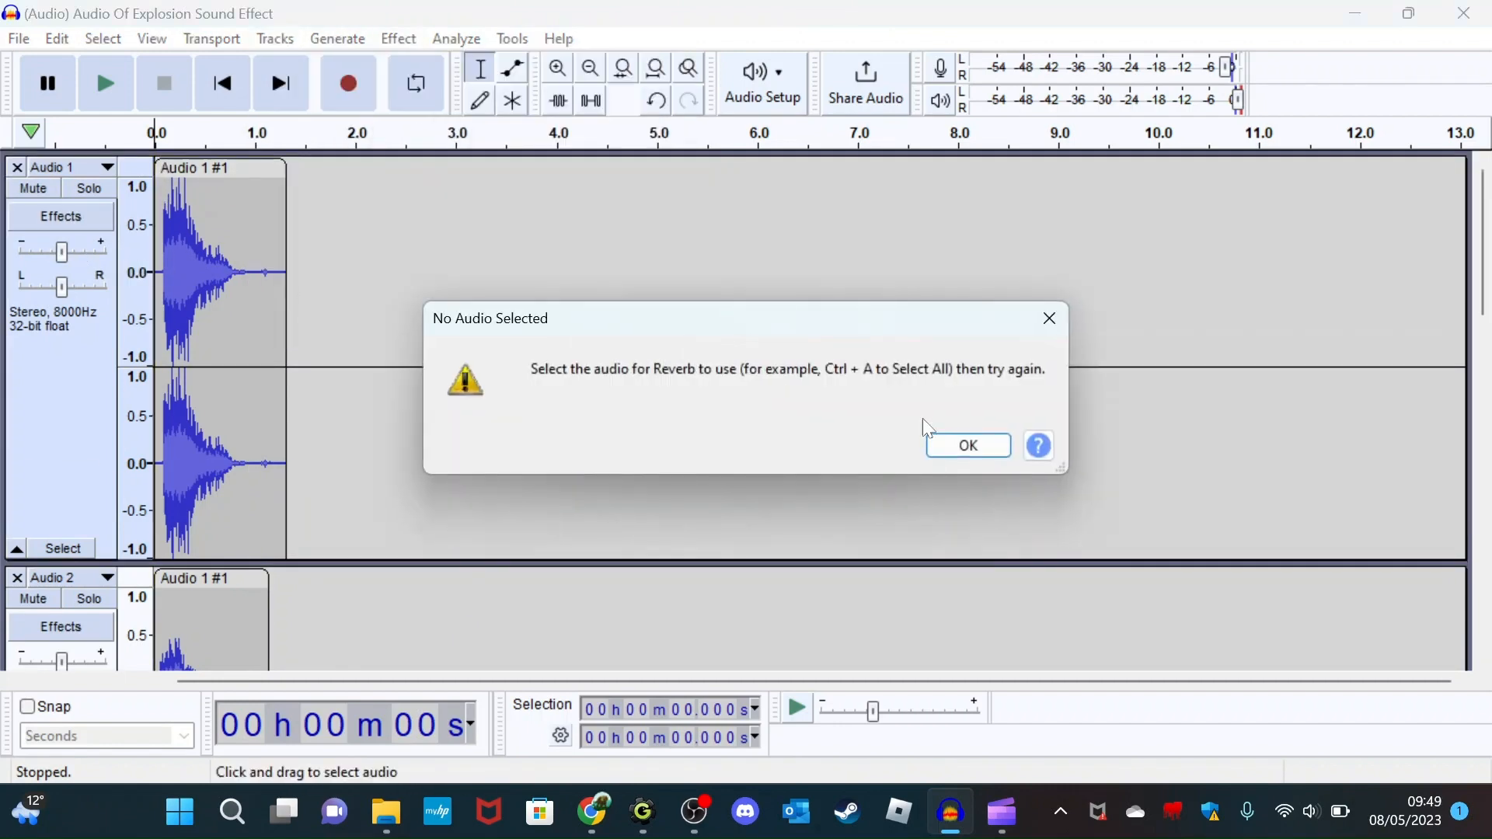
pyautogui.click(962, 443)
# - Start Reverb on the Audio 1 clip, set damping to 100% and tone low to 50%, and preview the effect
pyautogui.click(243, 167)
pyautogui.click(413, 37)
pyautogui.click(769, 351)
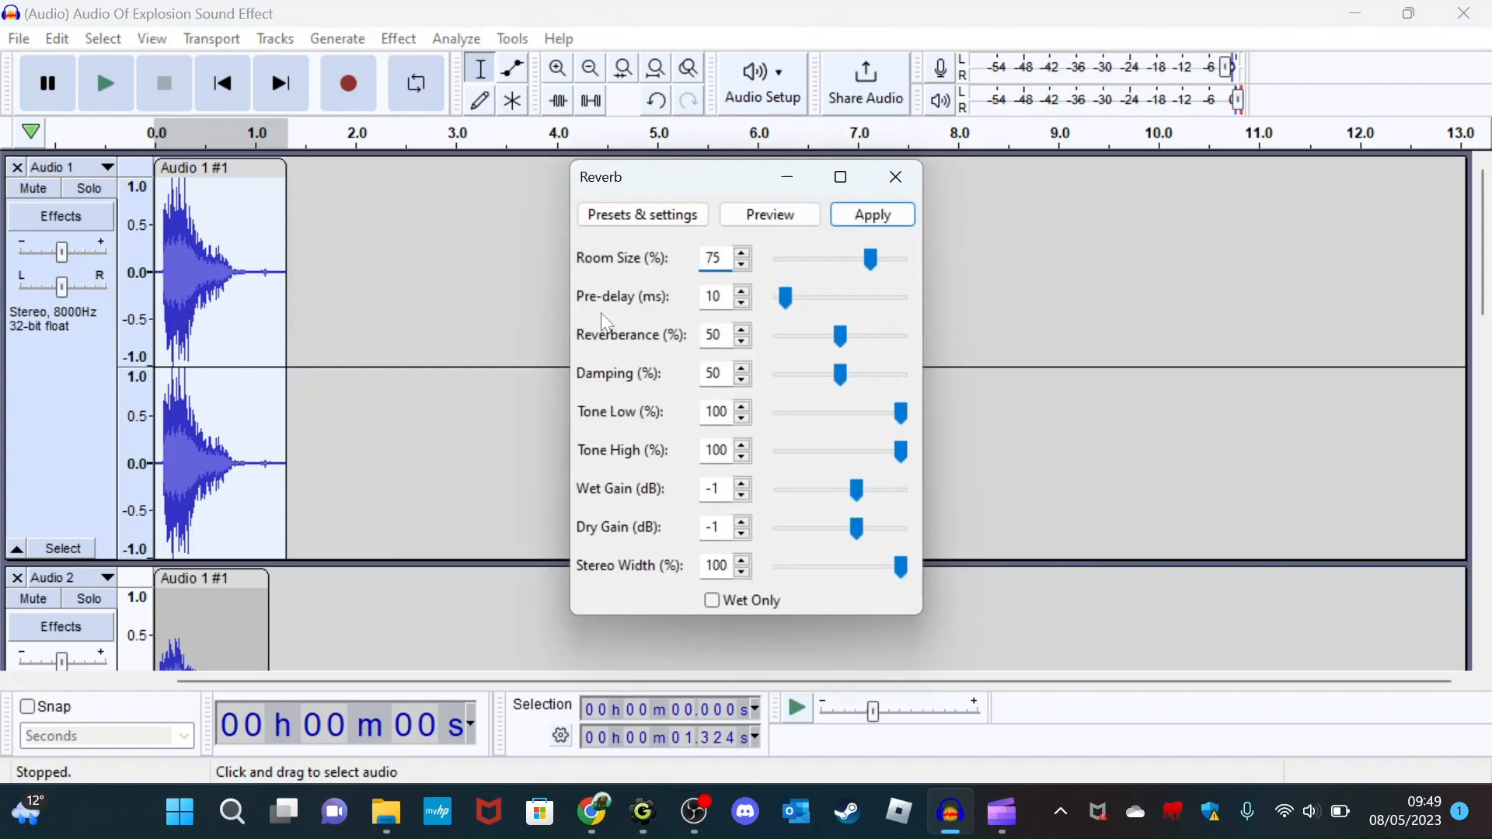
pyautogui.moveTo(840, 375); pyautogui.dragTo(841, 415)
pyautogui.click(770, 214)
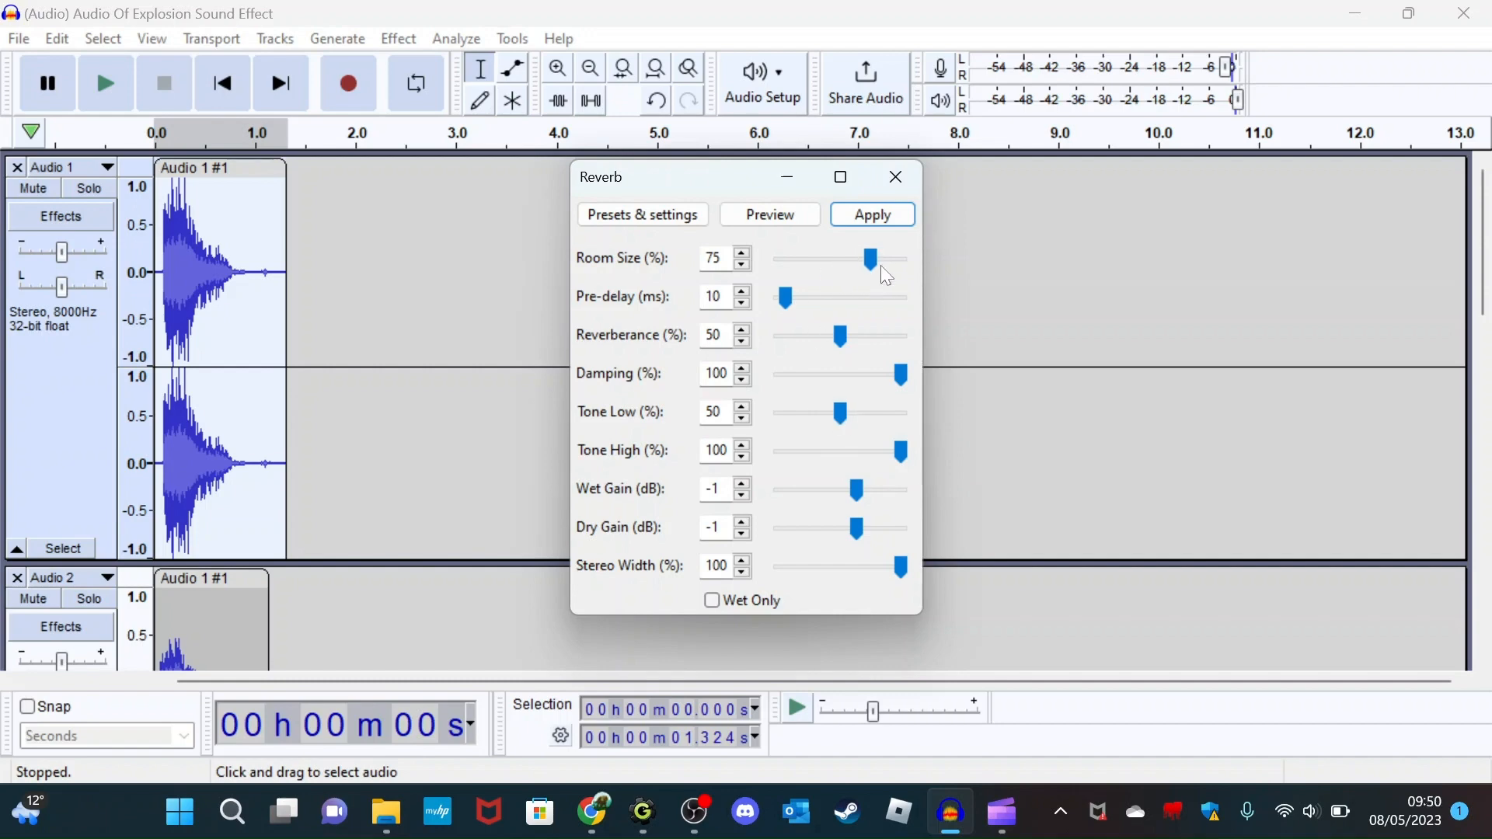
# - Set the room size to 2%, reverberance to 10%, tone low to 100% and tone high to 30%, previewing the reverb
pyautogui.moveTo(872, 261); pyautogui.dragTo(786, 257)
pyautogui.click(786, 218)
pyautogui.click(793, 221)
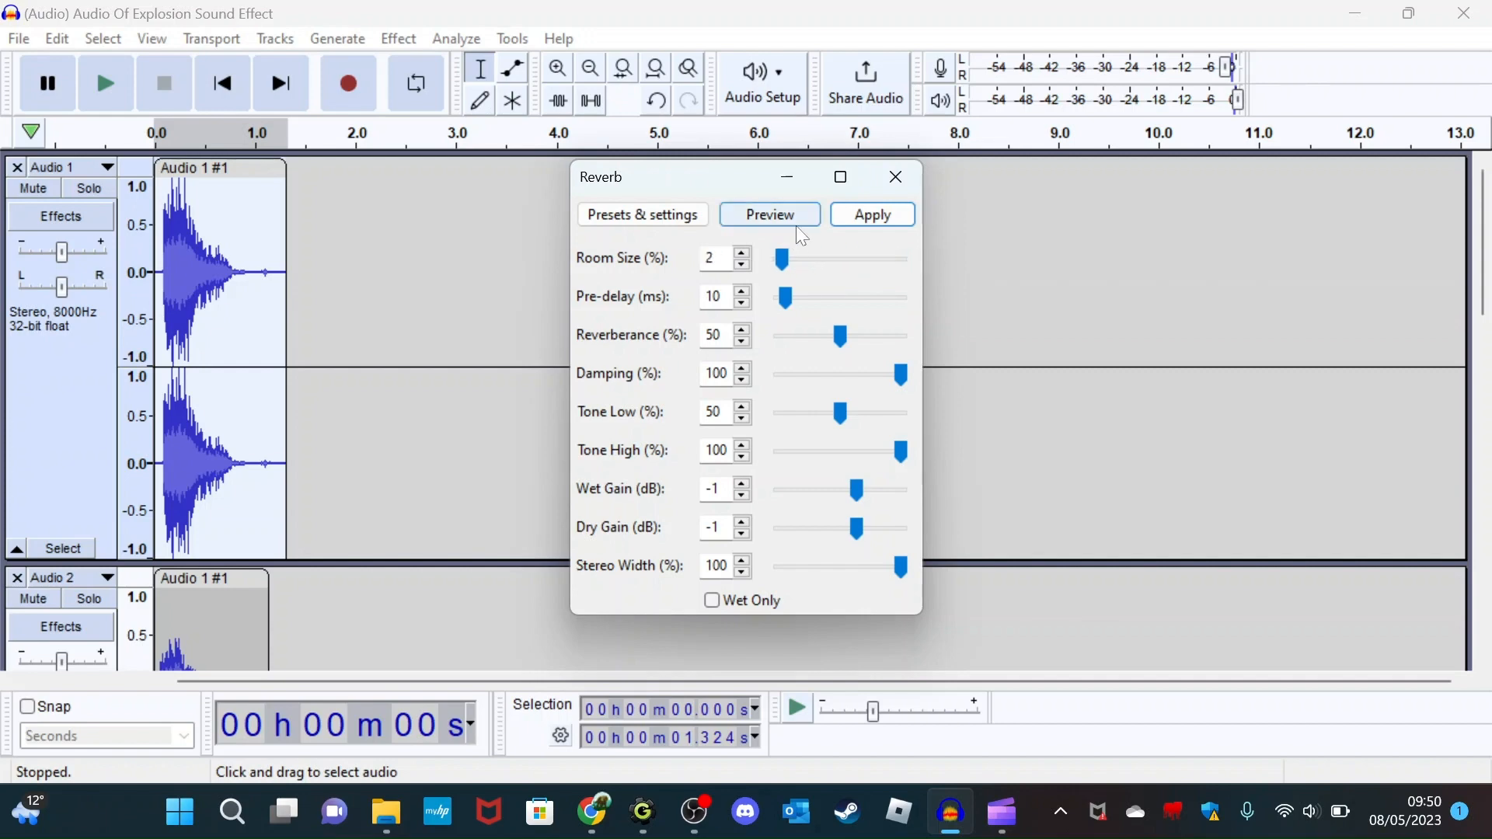
pyautogui.moveTo(840, 336); pyautogui.dragTo(815, 340)
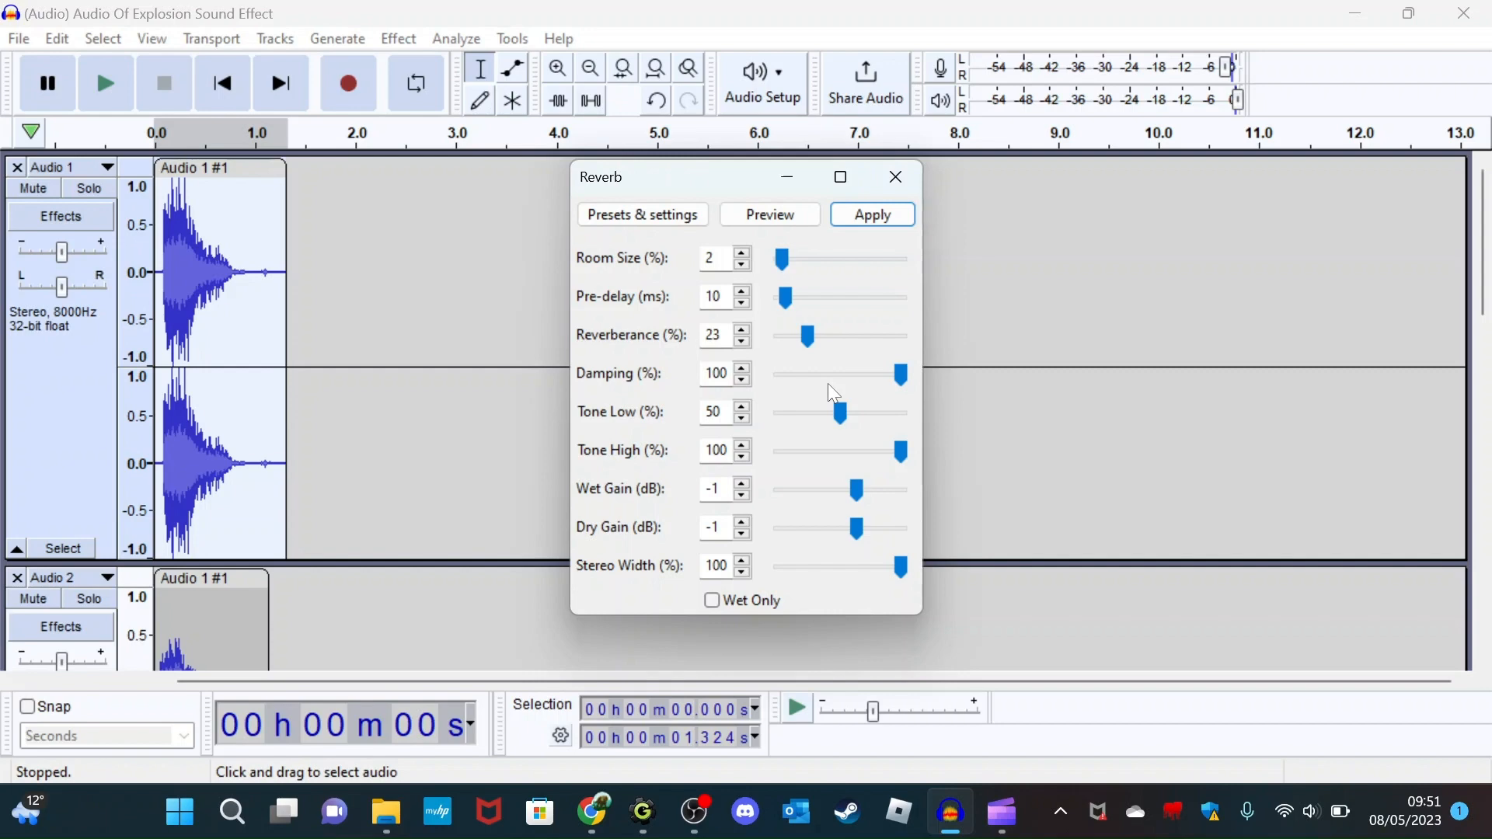
pyautogui.moveTo(808, 336); pyautogui.dragTo(901, 336)
pyautogui.click(785, 214)
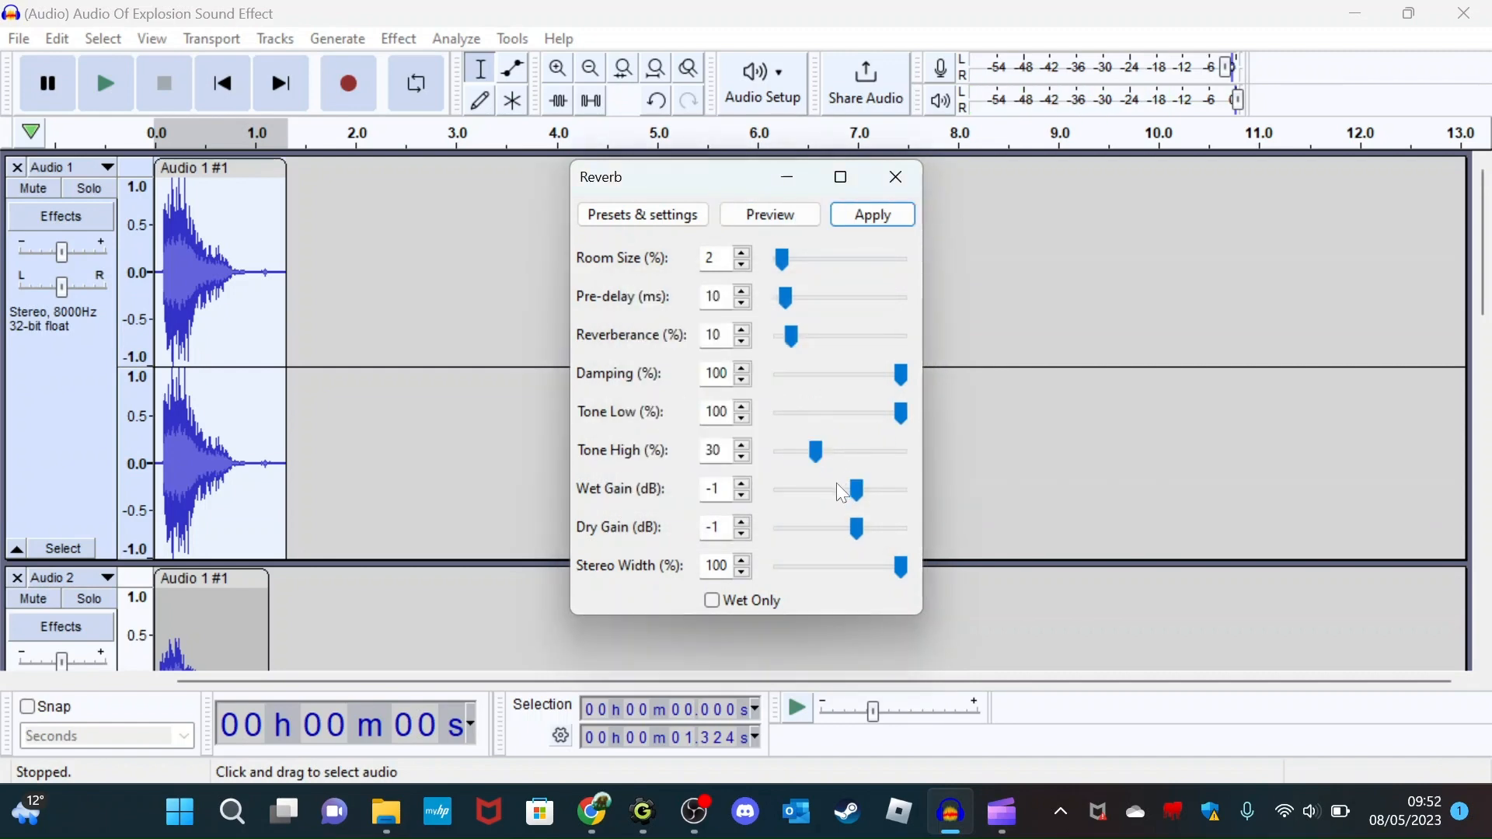
# - Set the reverb's wet gain to 10 dB and its room size to 75%, previewing after each change
pyautogui.moveTo(858, 490); pyautogui.dragTo(903, 490)
pyautogui.click(793, 215)
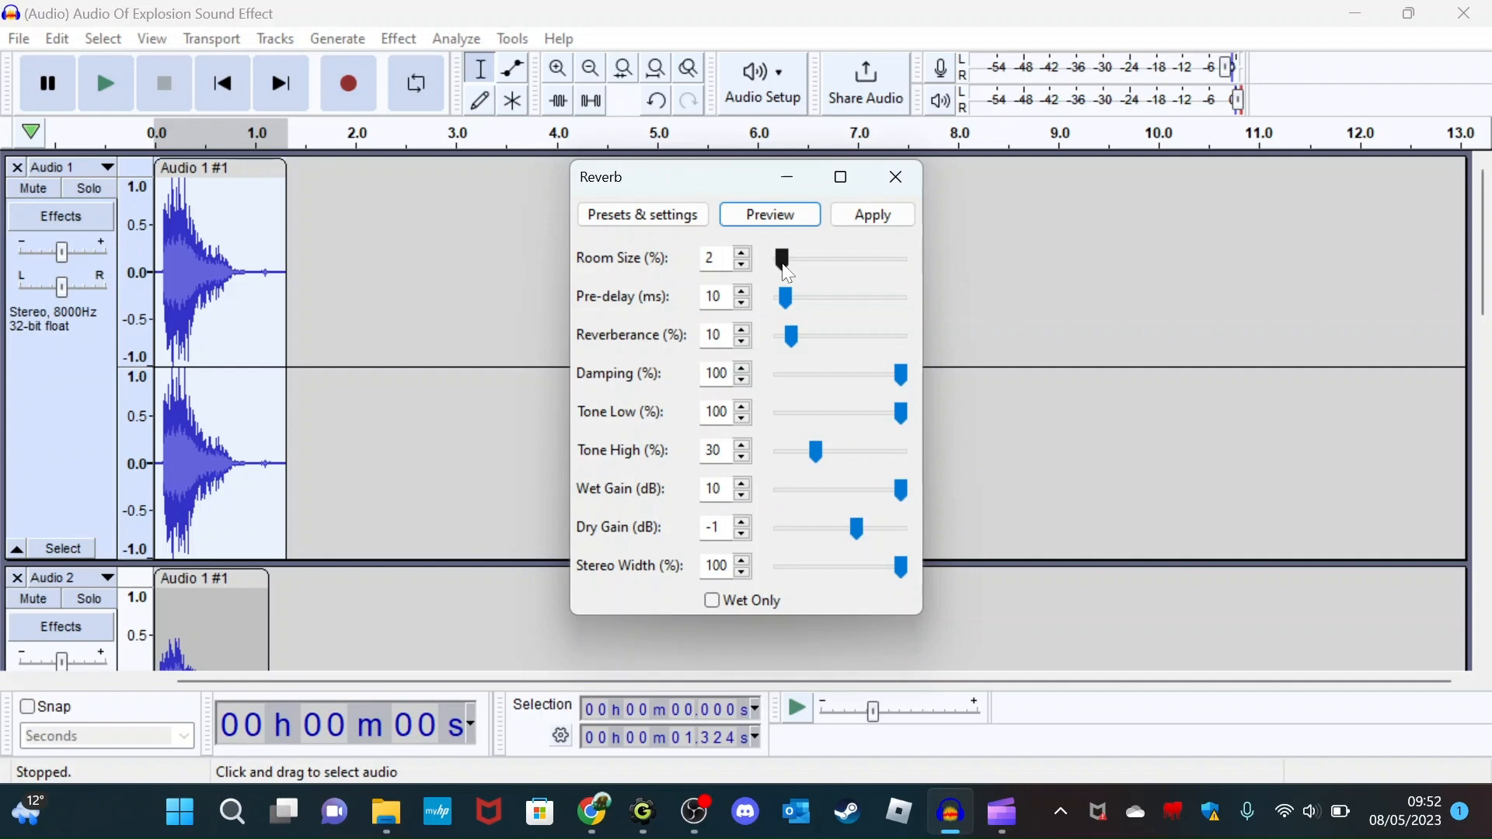
pyautogui.moveTo(783, 262); pyautogui.dragTo(872, 258)
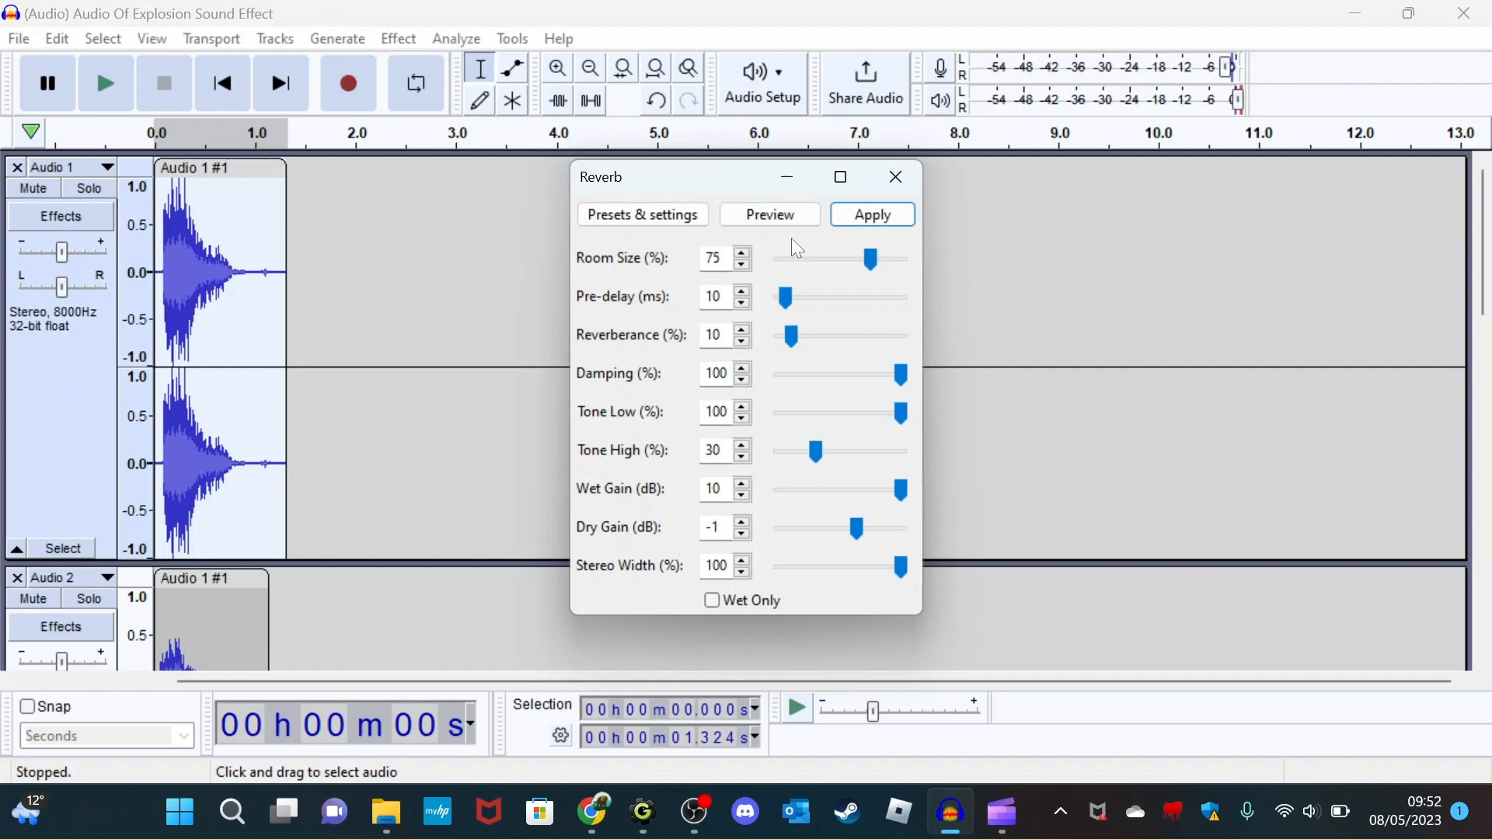
pyautogui.click(768, 215)
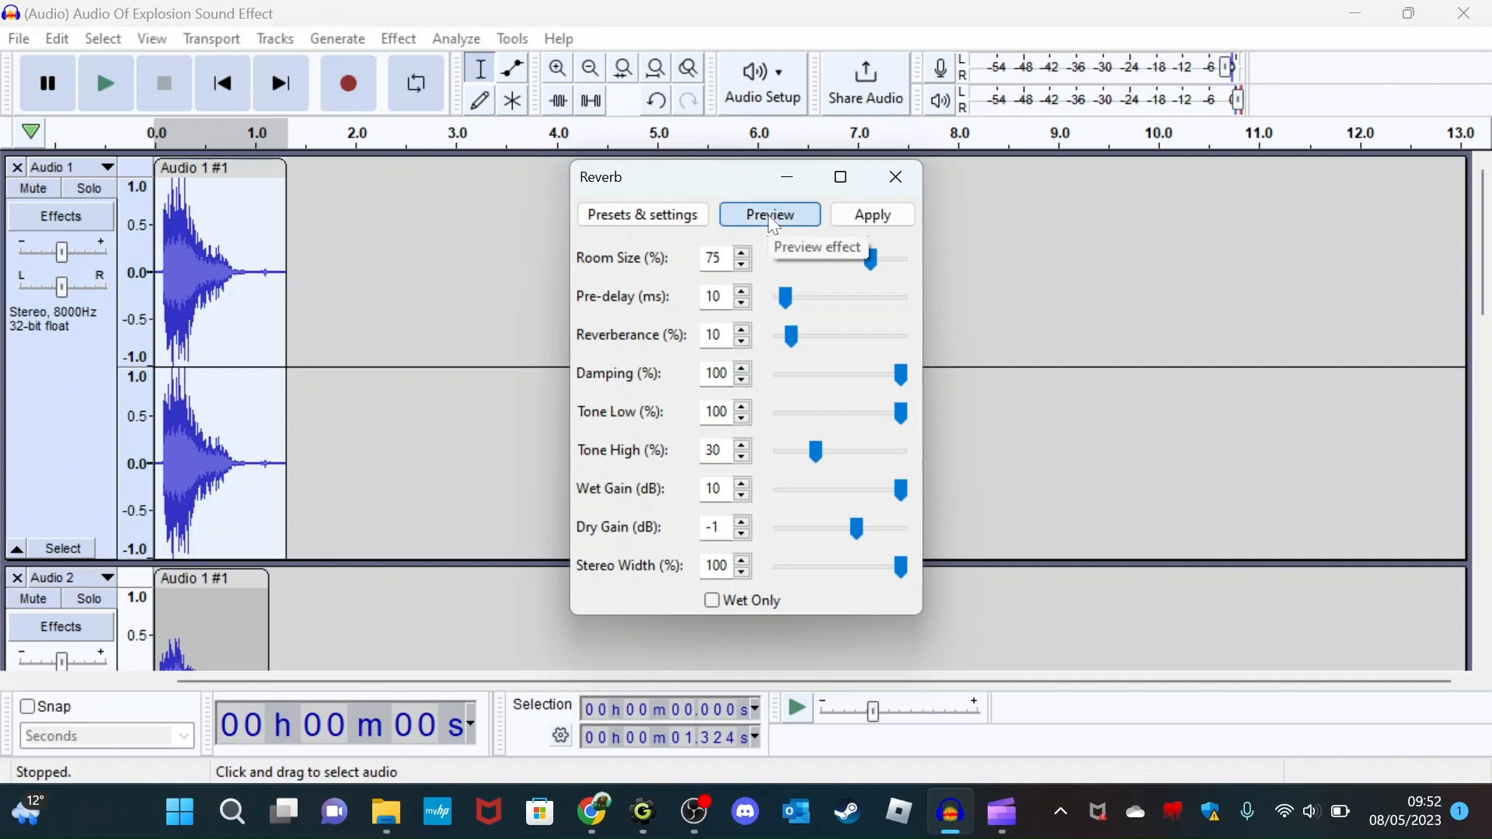
# - Lower the dry gain to -2 dB and the wet gain close to its minimum, and preview the reverb
pyautogui.moveTo(858, 529)
pyautogui.mouseDown()
pyautogui.moveTo(778, 529)
pyautogui.moveTo(852, 528)
pyautogui.mouseUp()
pyautogui.moveTo(901, 490); pyautogui.dragTo(779, 488)
pyautogui.click(773, 218)
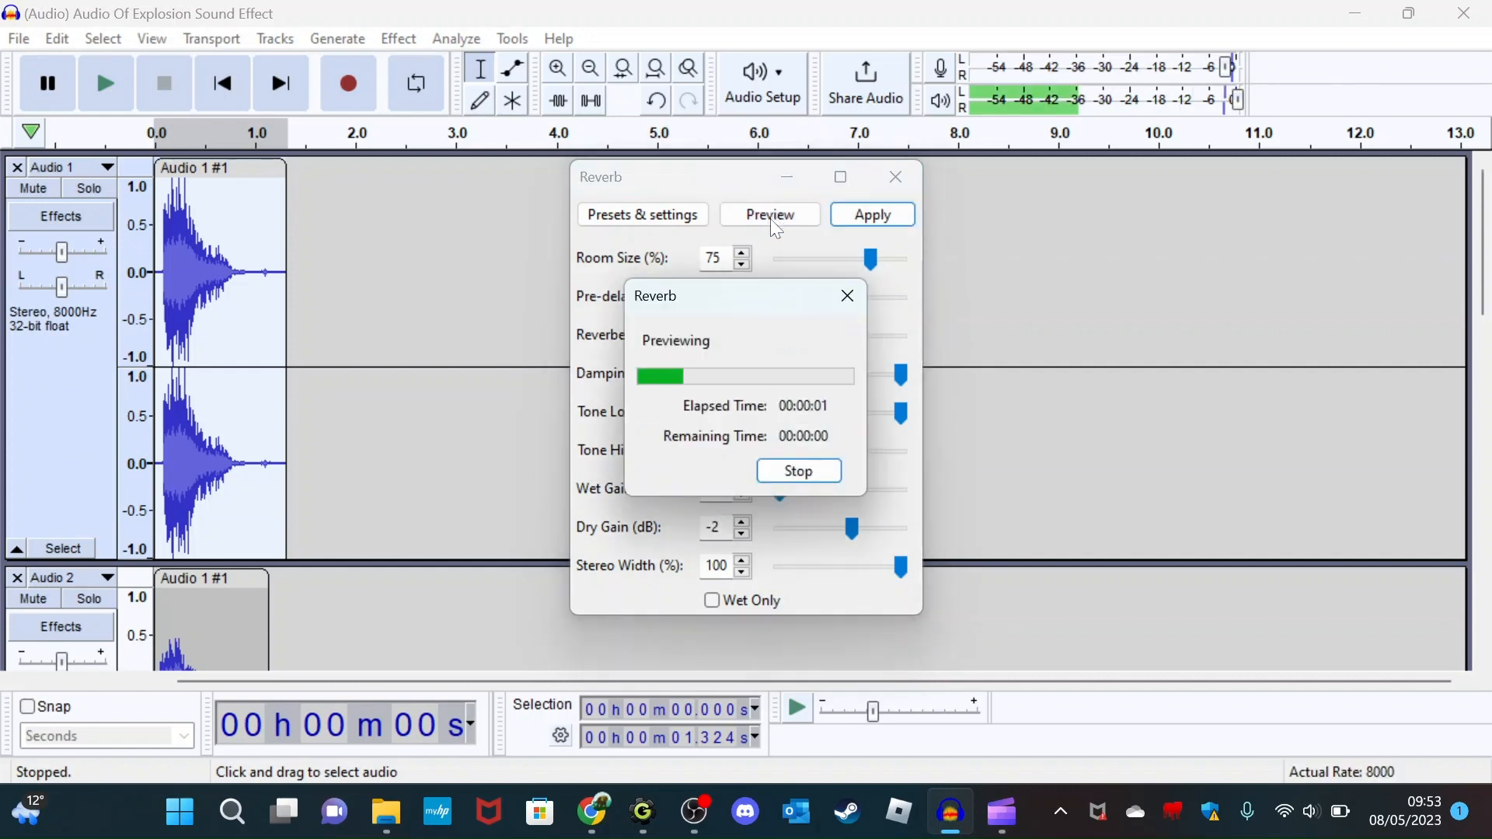
# - Raise the dry gain in stages to 10 dB and the wet gain to -10 dB, previewing the reverb between changes
pyautogui.moveTo(852, 527)
pyautogui.mouseDown()
pyautogui.moveTo(902, 523)
pyautogui.moveTo(880, 523)
pyautogui.mouseUp()
pyautogui.click(771, 216)
pyautogui.moveTo(780, 490)
pyautogui.mouseDown()
pyautogui.moveTo(795, 489)
pyautogui.moveTo(782, 492)
pyautogui.mouseUp()
pyautogui.click(764, 215)
pyautogui.moveTo(881, 529)
pyautogui.mouseDown()
pyautogui.moveTo(866, 528)
pyautogui.moveTo(902, 526)
pyautogui.mouseUp()
pyautogui.click(768, 216)
pyautogui.click(791, 214)
pyautogui.moveTo(783, 489); pyautogui.dragTo(825, 487)
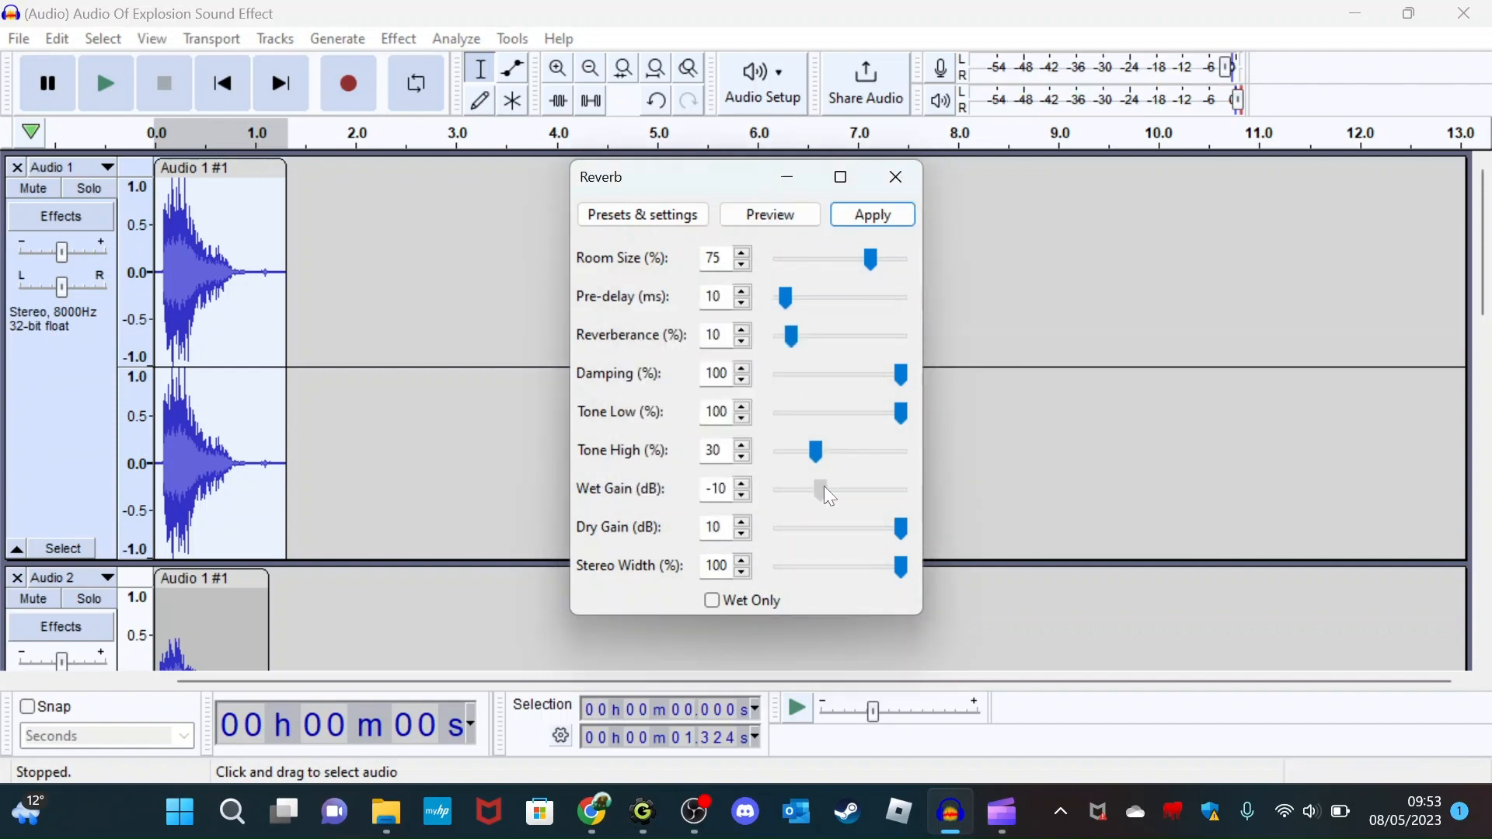
pyautogui.click(766, 218)
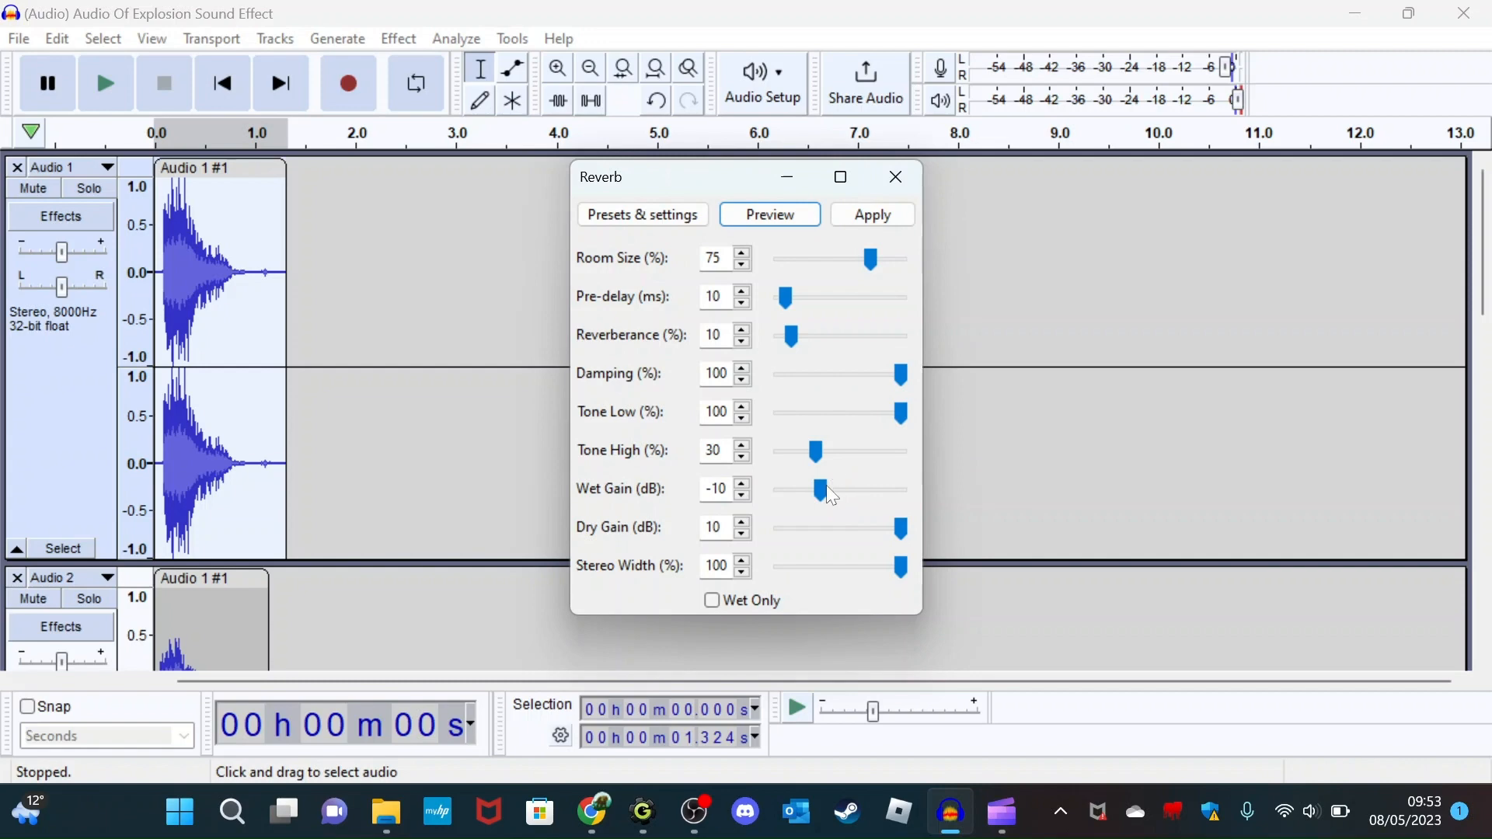
# - Raise the tone high slightly, and preview the reverb with Wet Only switched on and off
pyautogui.moveTo(816, 452); pyautogui.dragTo(830, 453)
pyautogui.click(787, 224)
pyautogui.click(712, 603)
pyautogui.click(769, 223)
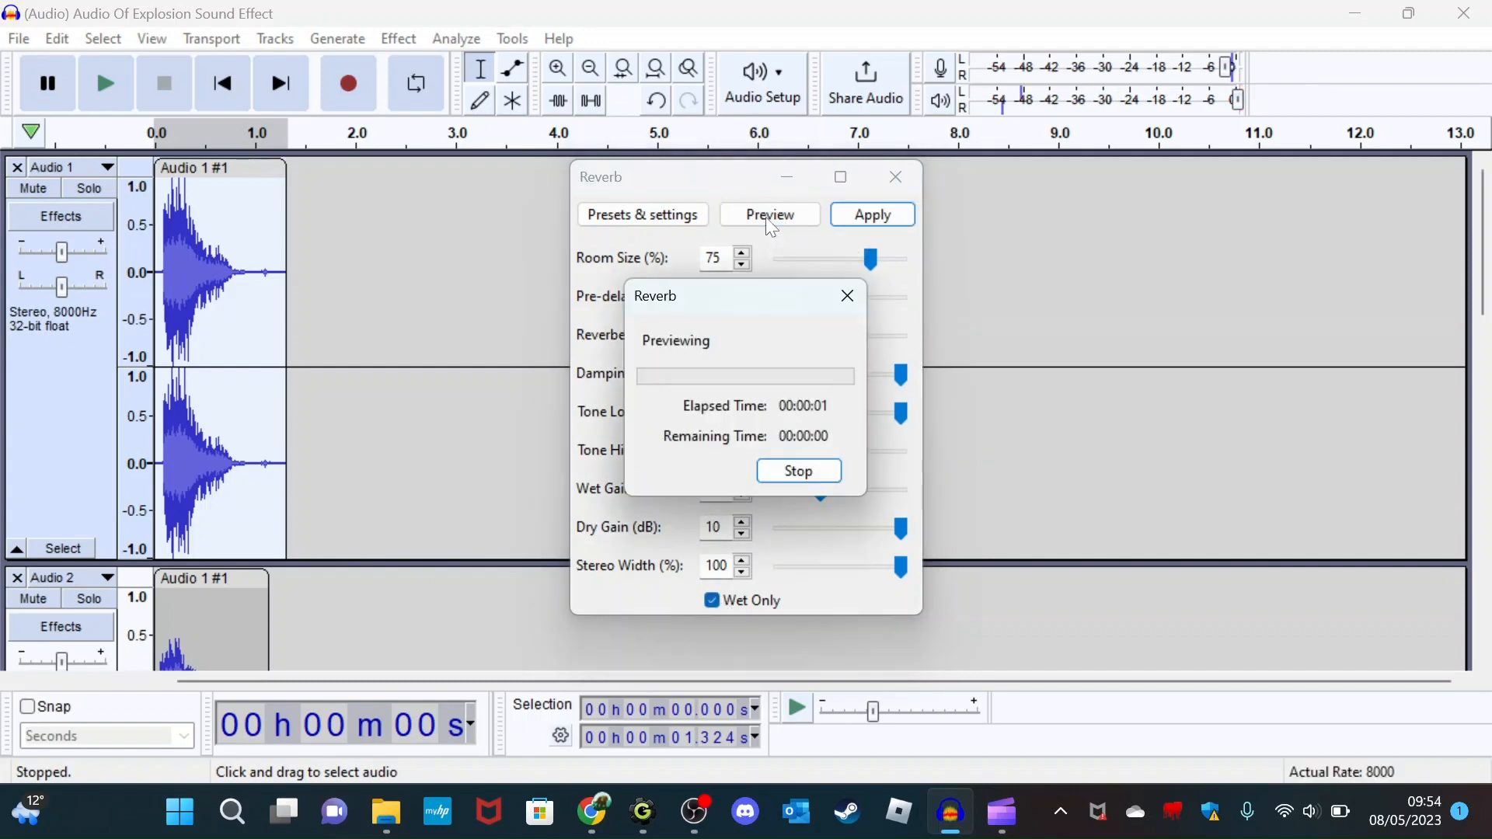
pyautogui.click(711, 603)
pyautogui.click(788, 224)
# - Set the tone low to 90% and the tone high to 45%, and preview the reverb
pyautogui.moveTo(897, 416); pyautogui.dragTo(886, 417)
pyautogui.moveTo(831, 447); pyautogui.dragTo(834, 444)
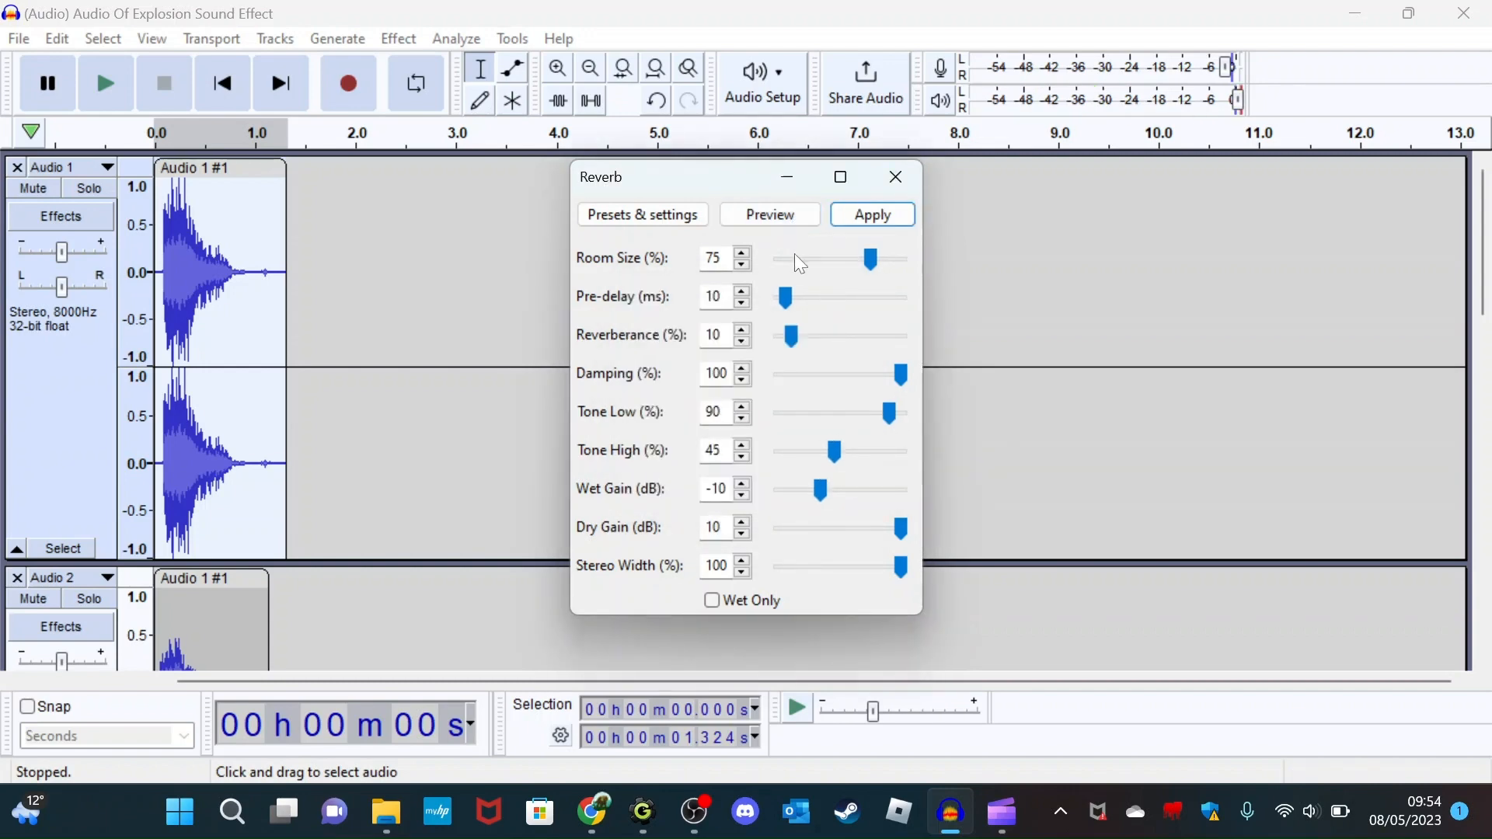
pyautogui.click(773, 221)
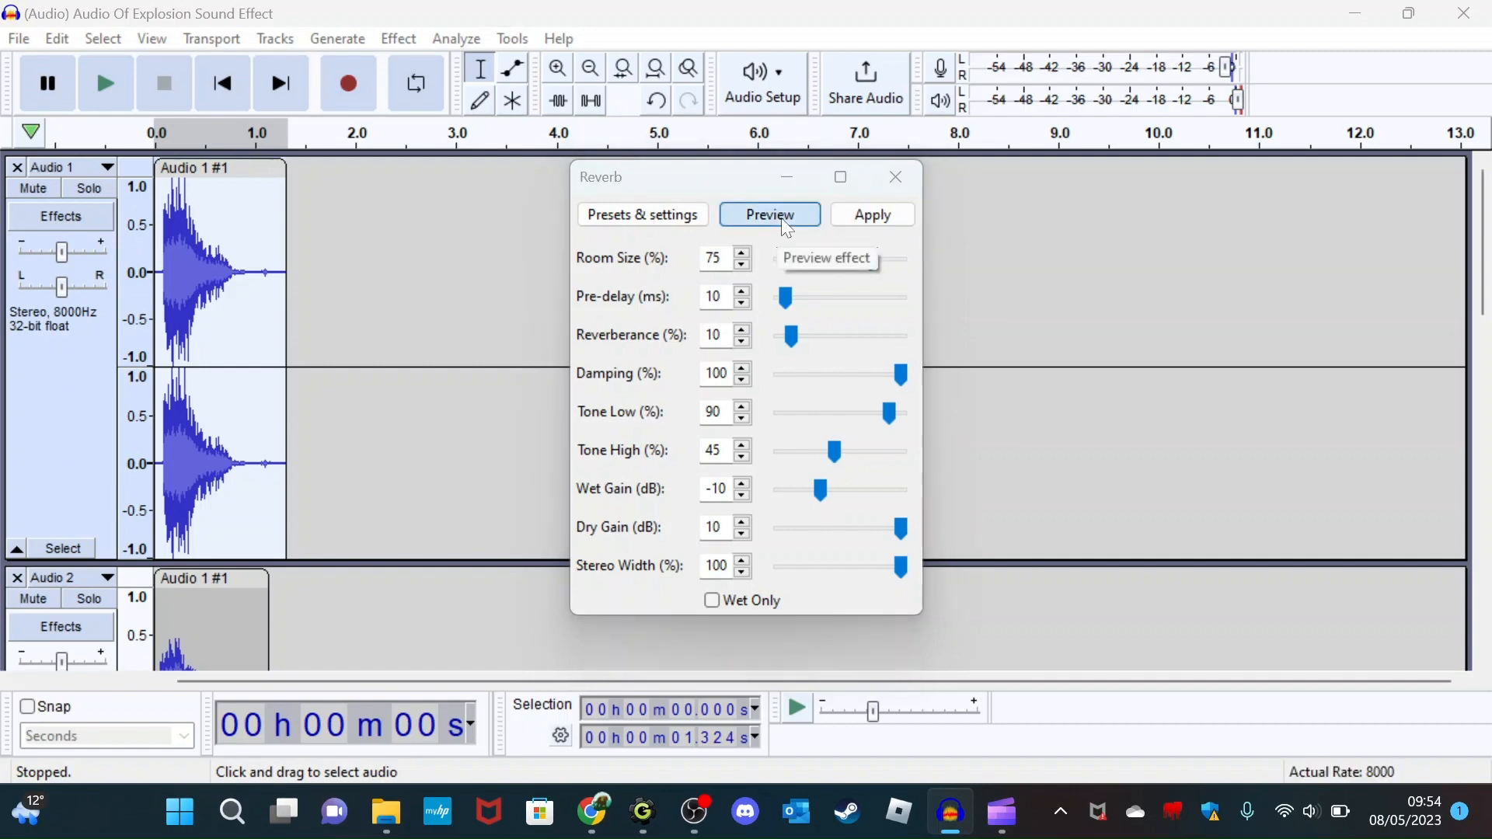
# - Try the reverb with the stereo width at 75% and at 35%, previewing each value
pyautogui.moveTo(902, 568); pyautogui.dragTo(871, 573)
pyautogui.click(781, 216)
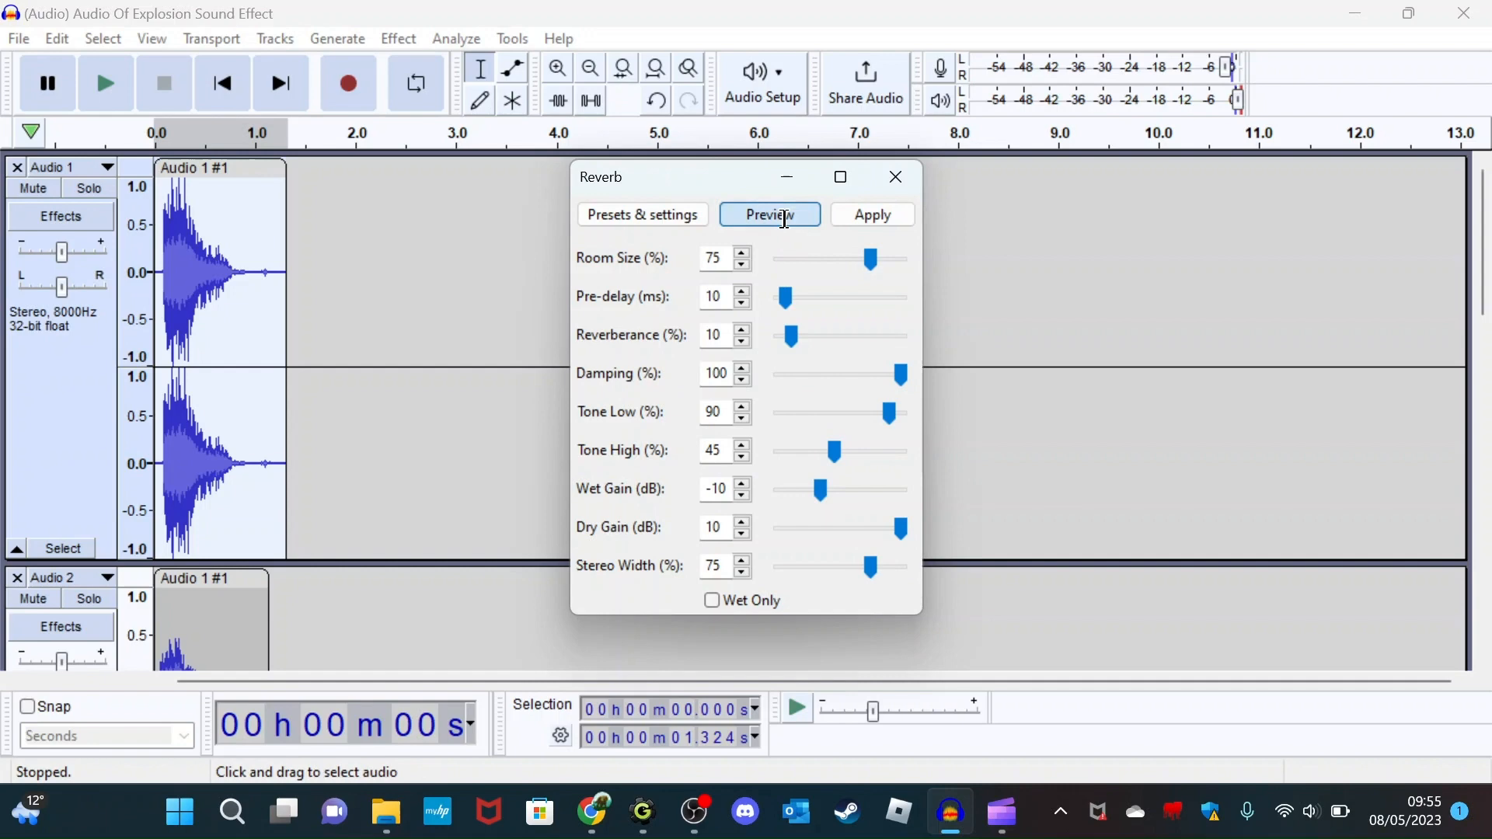
pyautogui.click(809, 561)
pyautogui.click(769, 213)
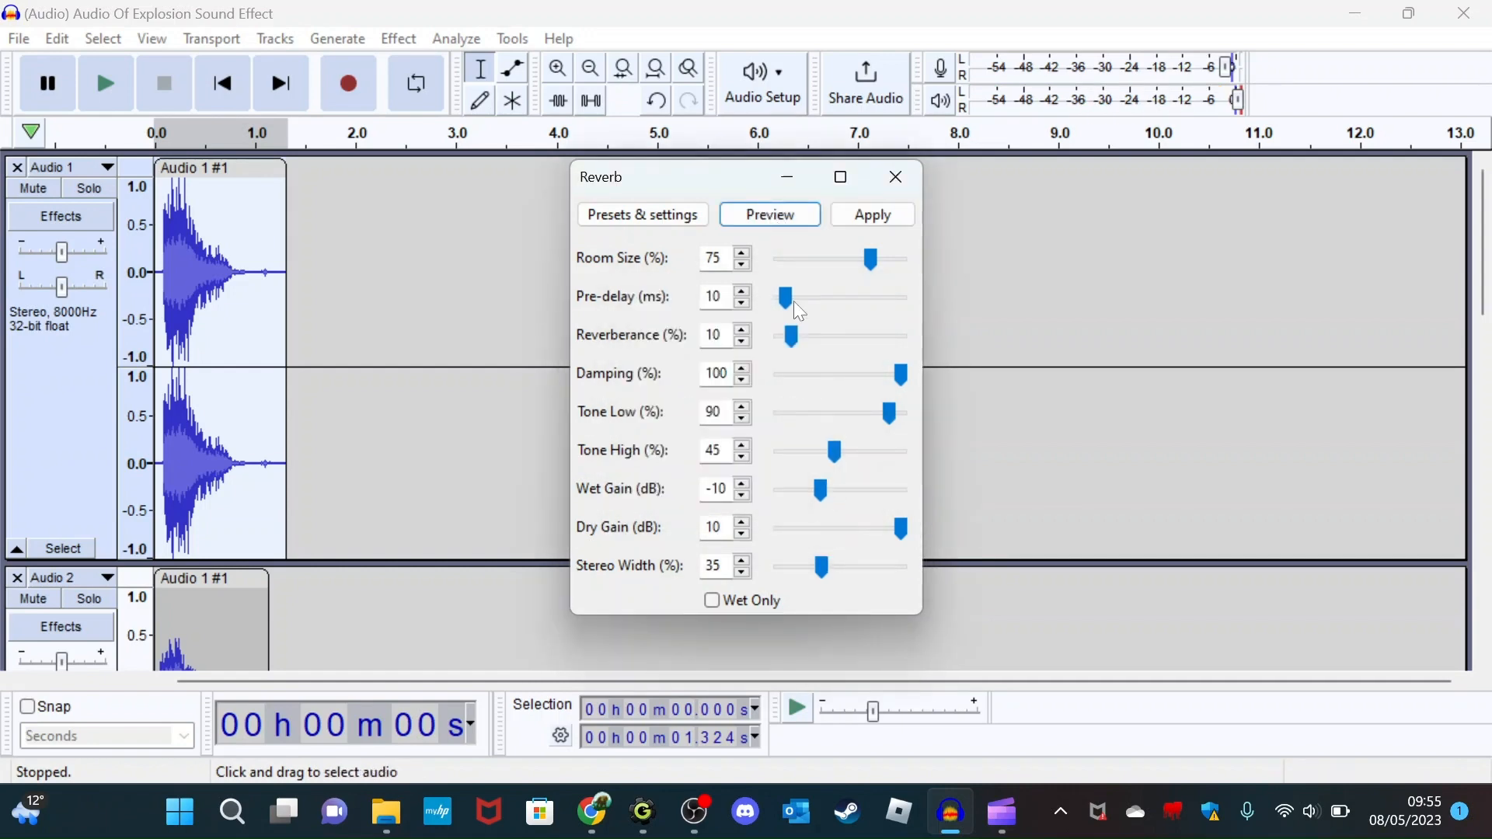
# - Set damping to 85%, tone low to 100%, stereo width to 100% and dry gain to 8 dB, previewing the reverb
pyautogui.moveTo(889, 413); pyautogui.dragTo(881, 375)
pyautogui.click(770, 215)
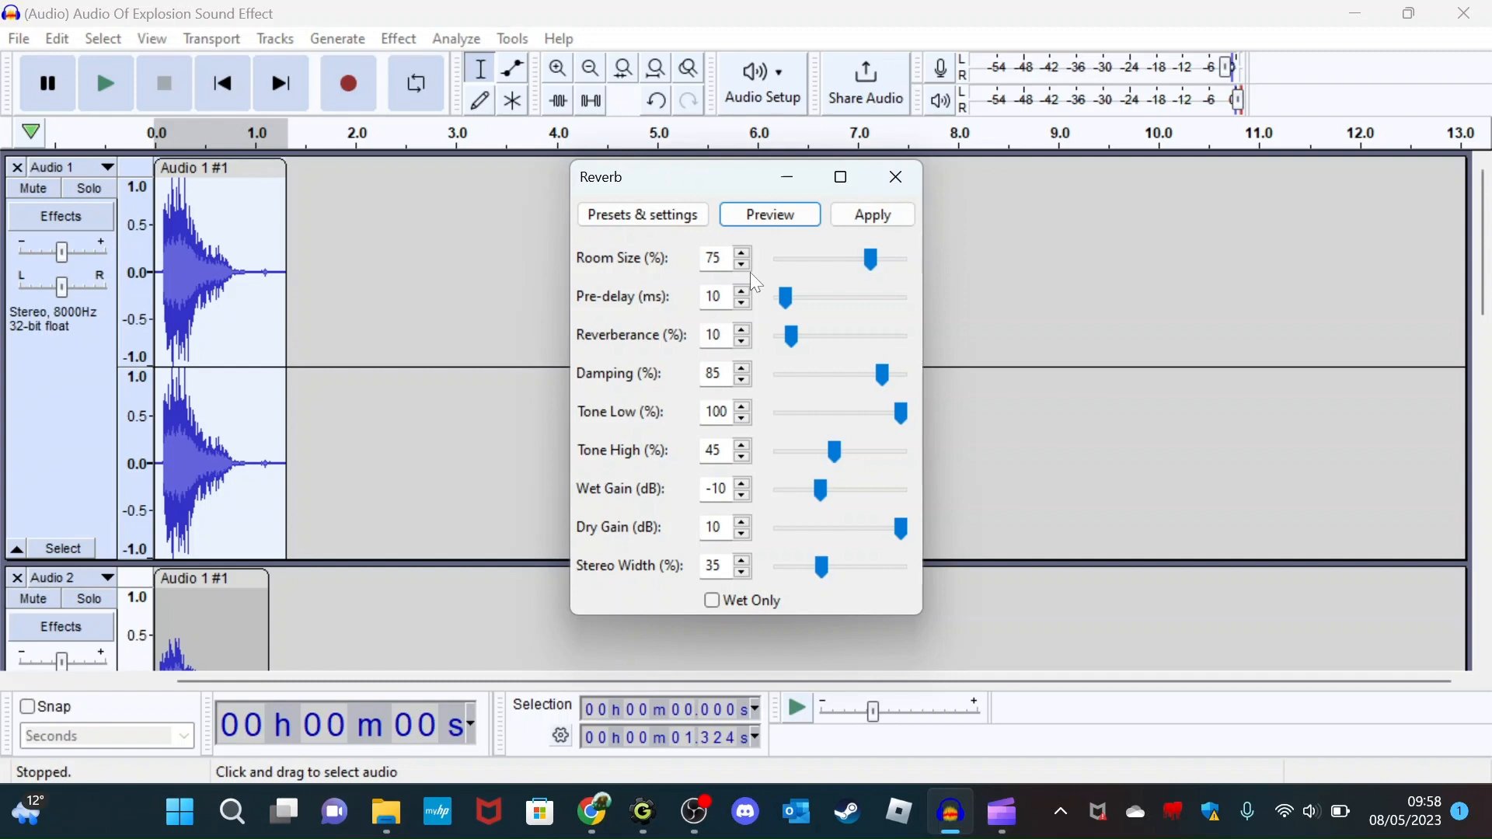
pyautogui.moveTo(822, 567); pyautogui.dragTo(908, 567)
pyautogui.click(743, 534)
pyautogui.click(744, 534)
pyautogui.click(778, 215)
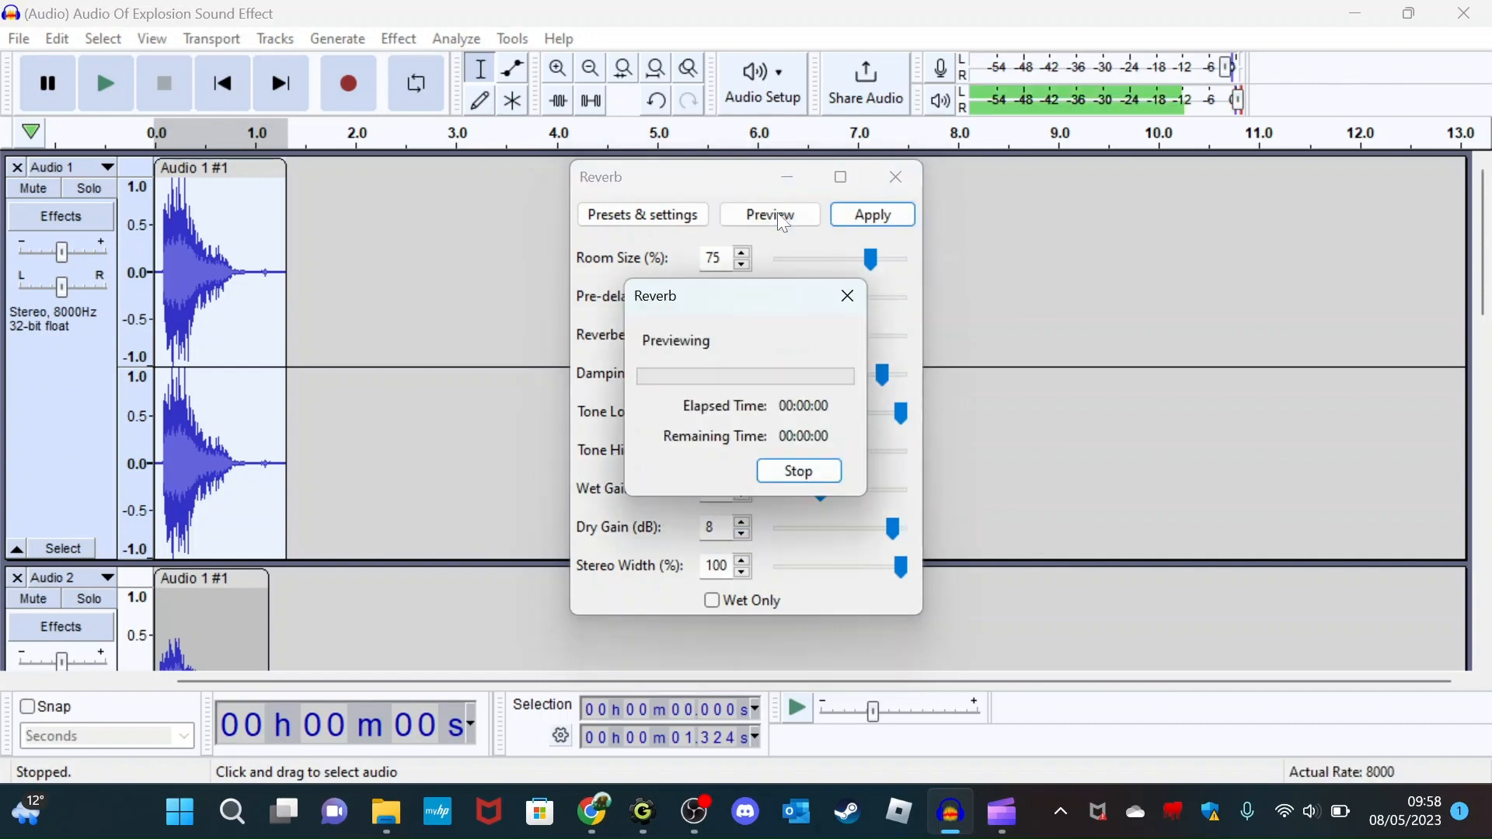
# - Set the pre-delay to 15 ms and reverberance to 3%, preview the sound, and apply the reverb to Audio 1
pyautogui.moveTo(786, 298); pyautogui.dragTo(796, 312)
pyautogui.click(771, 215)
pyautogui.moveTo(918, 337); pyautogui.dragTo(782, 339)
pyautogui.click(771, 215)
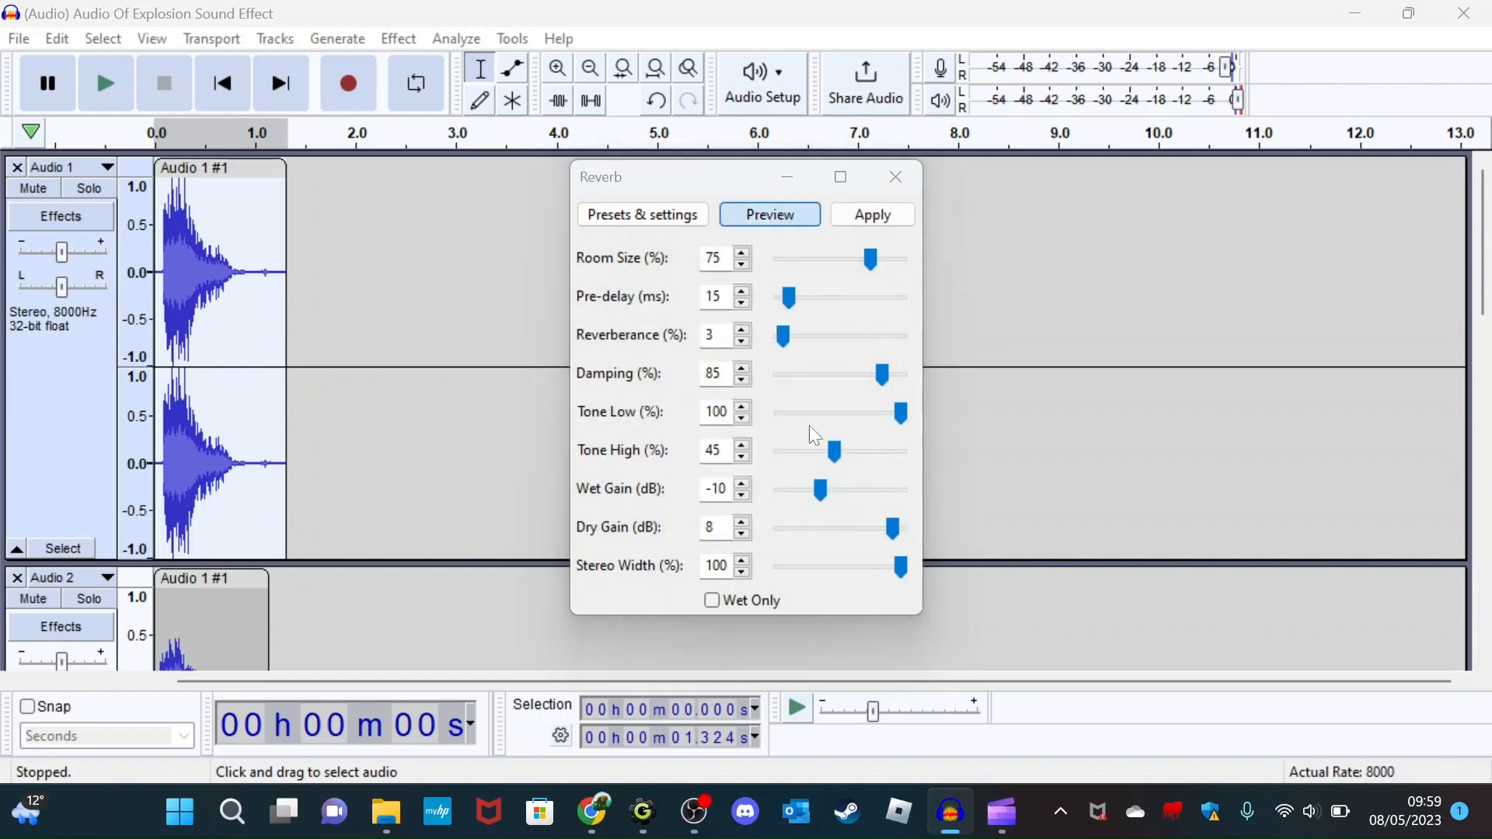
pyautogui.click(843, 218)
# - Repeat the same Reverb effect on the clip in Audio 2
pyautogui.scroll(-3, 331, 398)
pyautogui.doubleClick(330, 398)
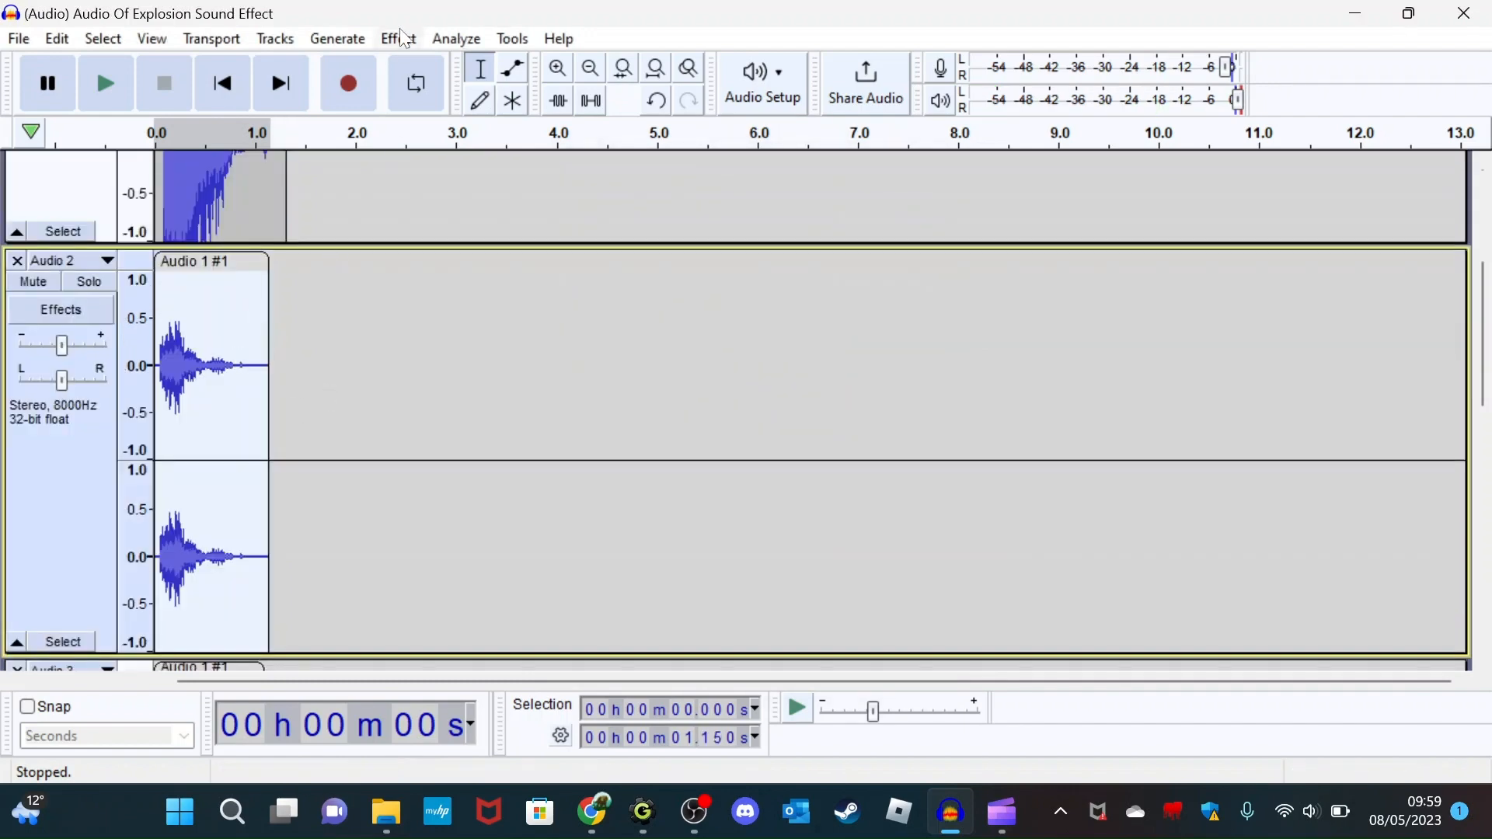
pyautogui.click(400, 38)
pyautogui.click(444, 139)
# - Repeat the same Reverb effect on the clip in Audio 3
pyautogui.scroll(-3, 217, 373)
pyautogui.doubleClick(217, 373)
pyautogui.click(364, 39)
pyautogui.moveTo(399, 39)
pyautogui.click(466, 143)
# - Repeat the same Reverb effect on the clip in Audio 4
pyautogui.scroll(-3, 202, 381)
pyautogui.doubleClick(203, 381)
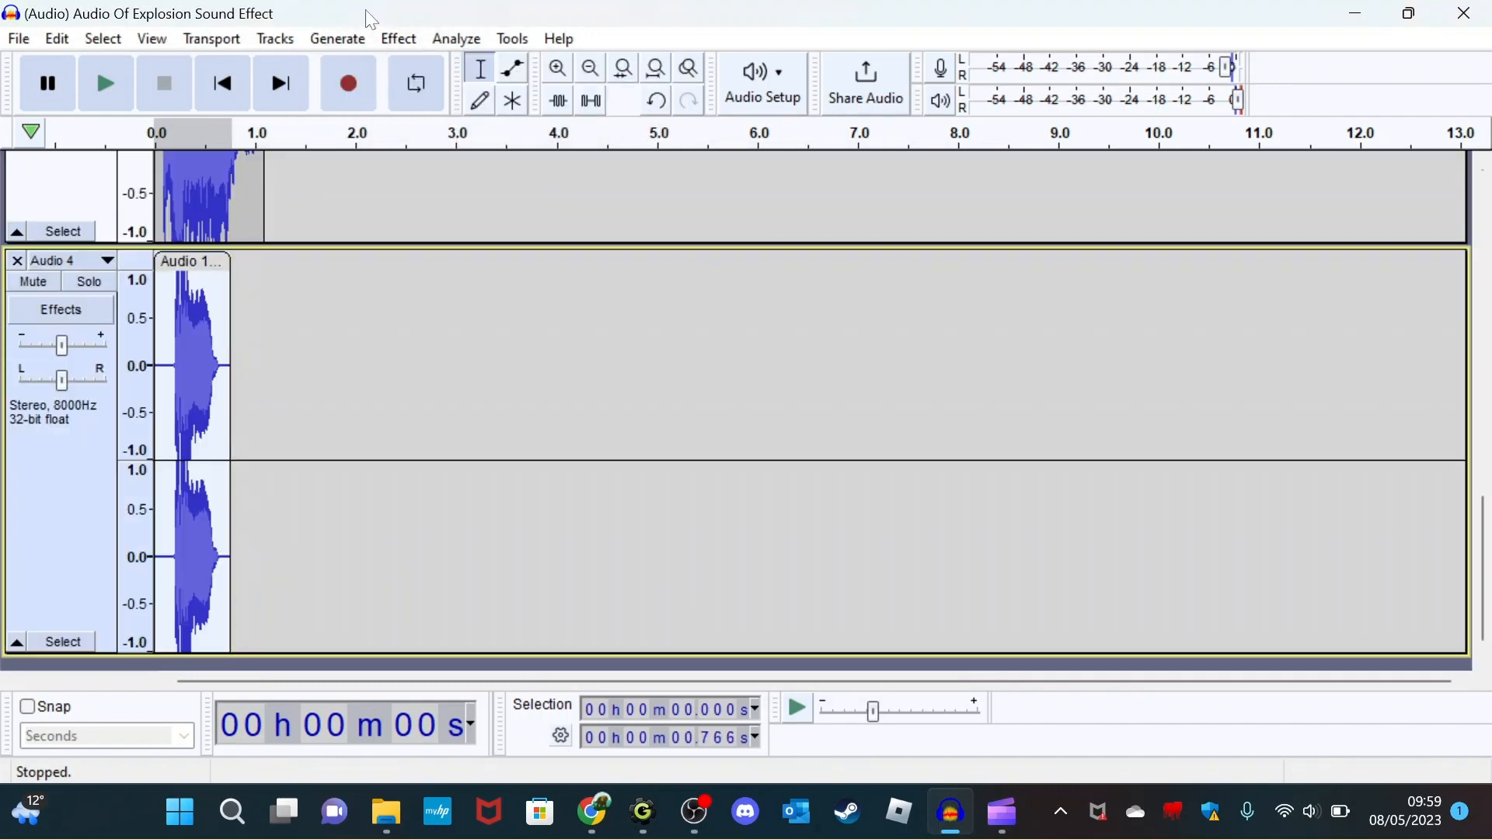
pyautogui.click(398, 39)
pyautogui.click(445, 138)
# - Place the playback cursor at the start of Audio 1 and play all the reverb-treated tracks together several times
pyautogui.scroll(8, 176, 353)
pyautogui.click(162, 278)
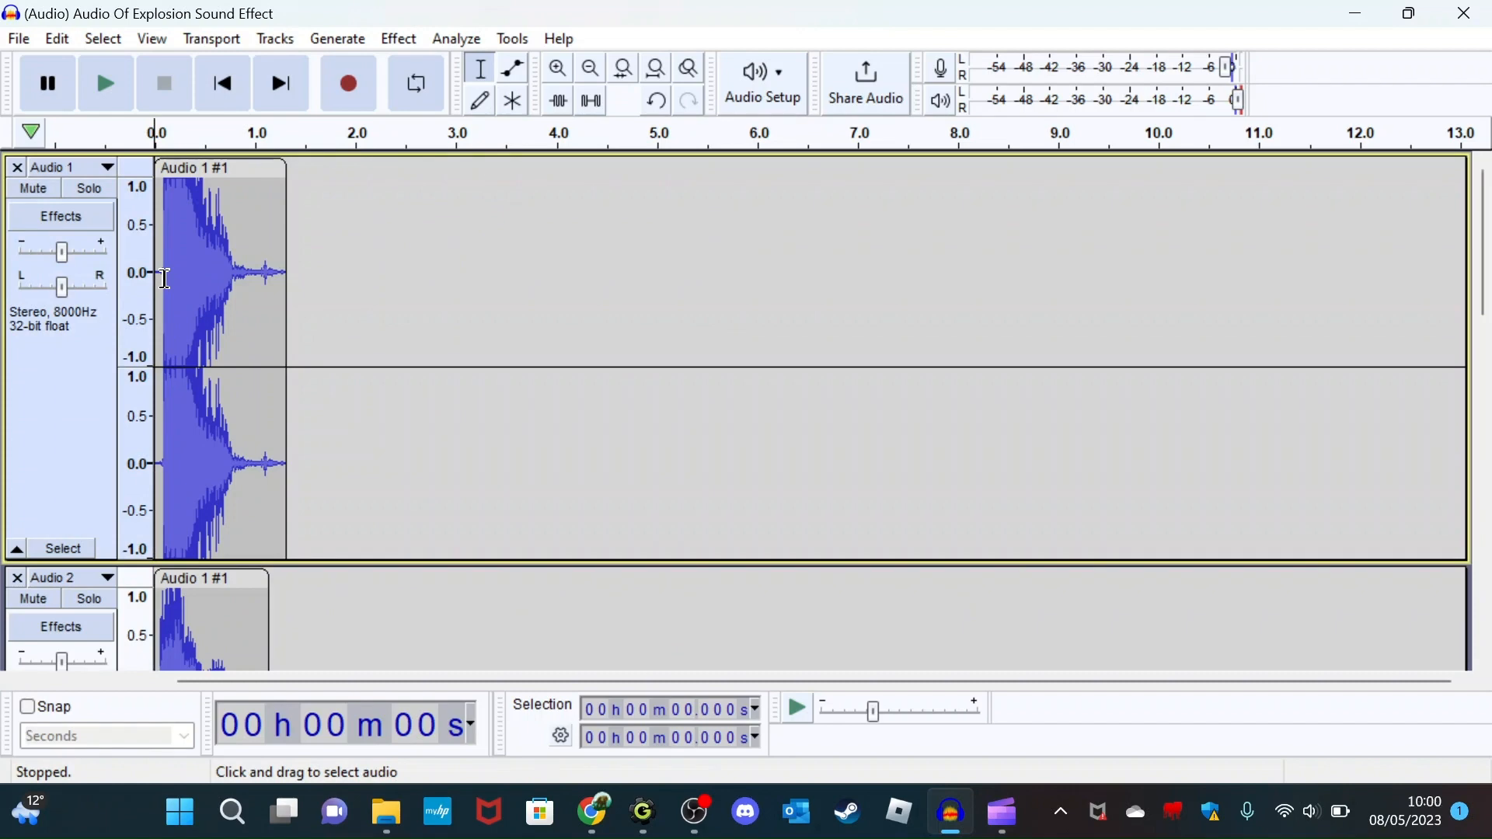
pyautogui.click(105, 82)
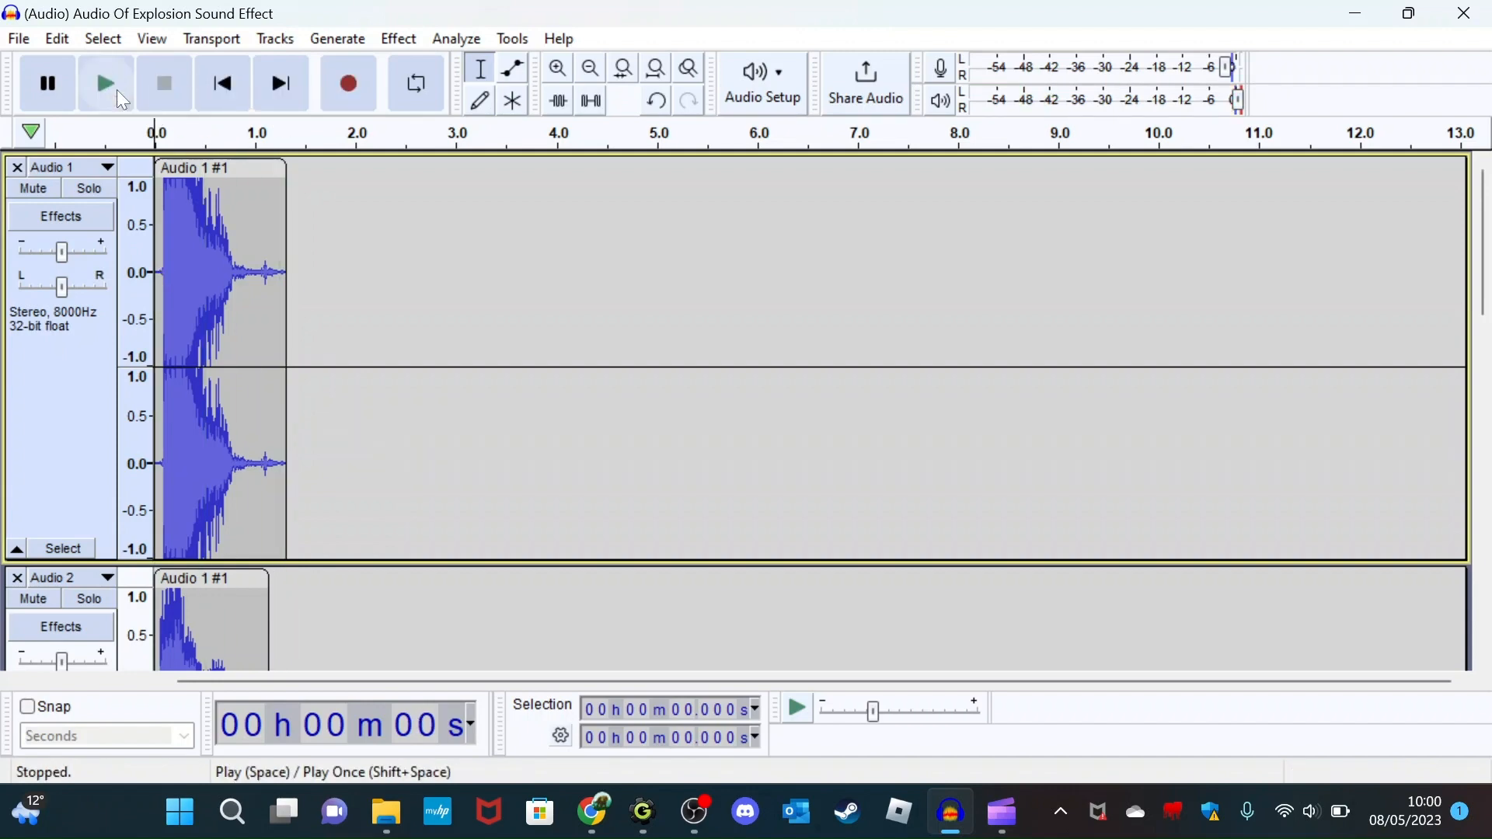
pyautogui.click(112, 86)
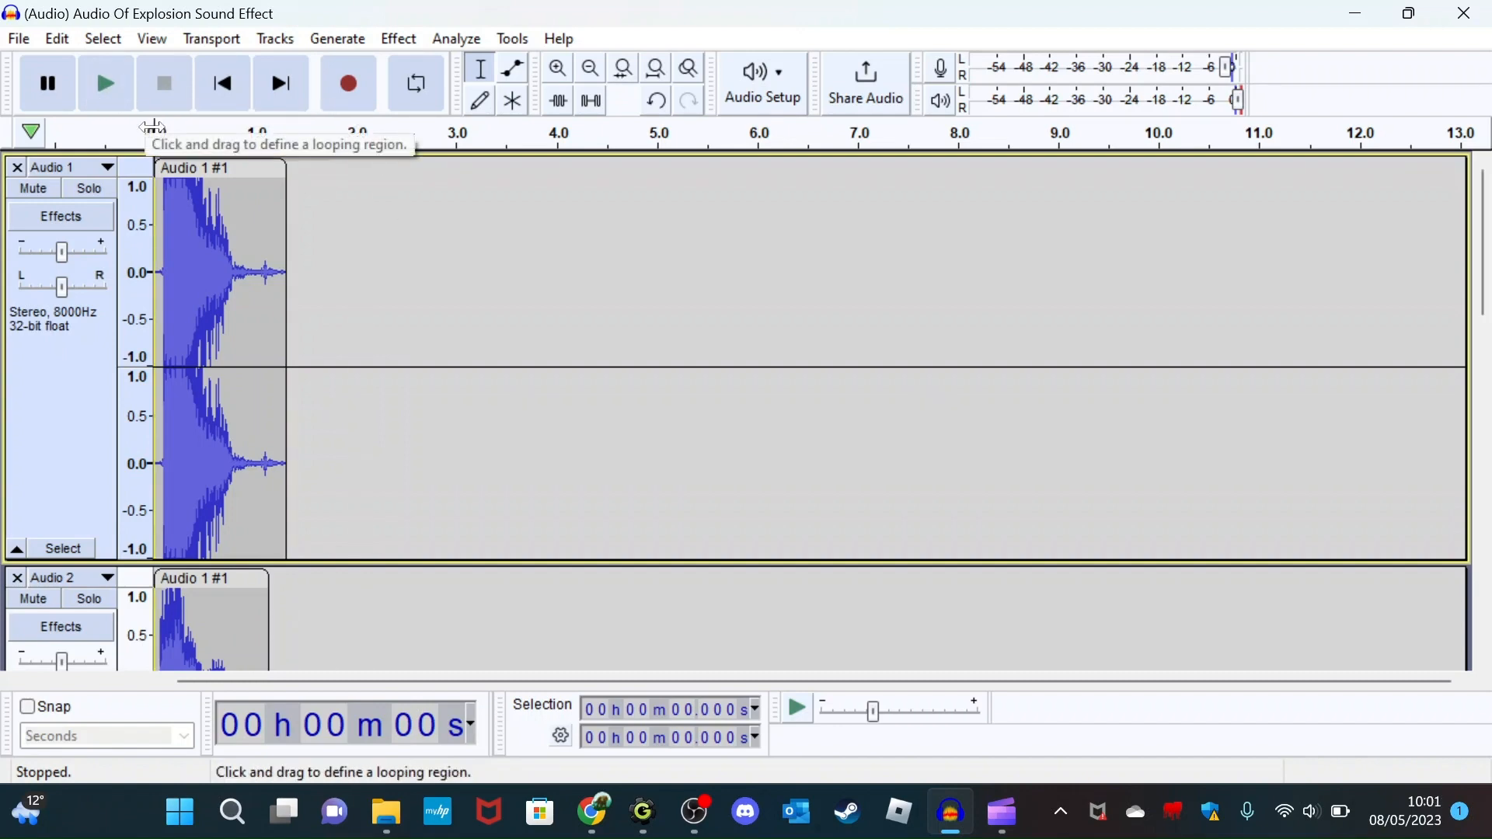
pyautogui.click(109, 83)
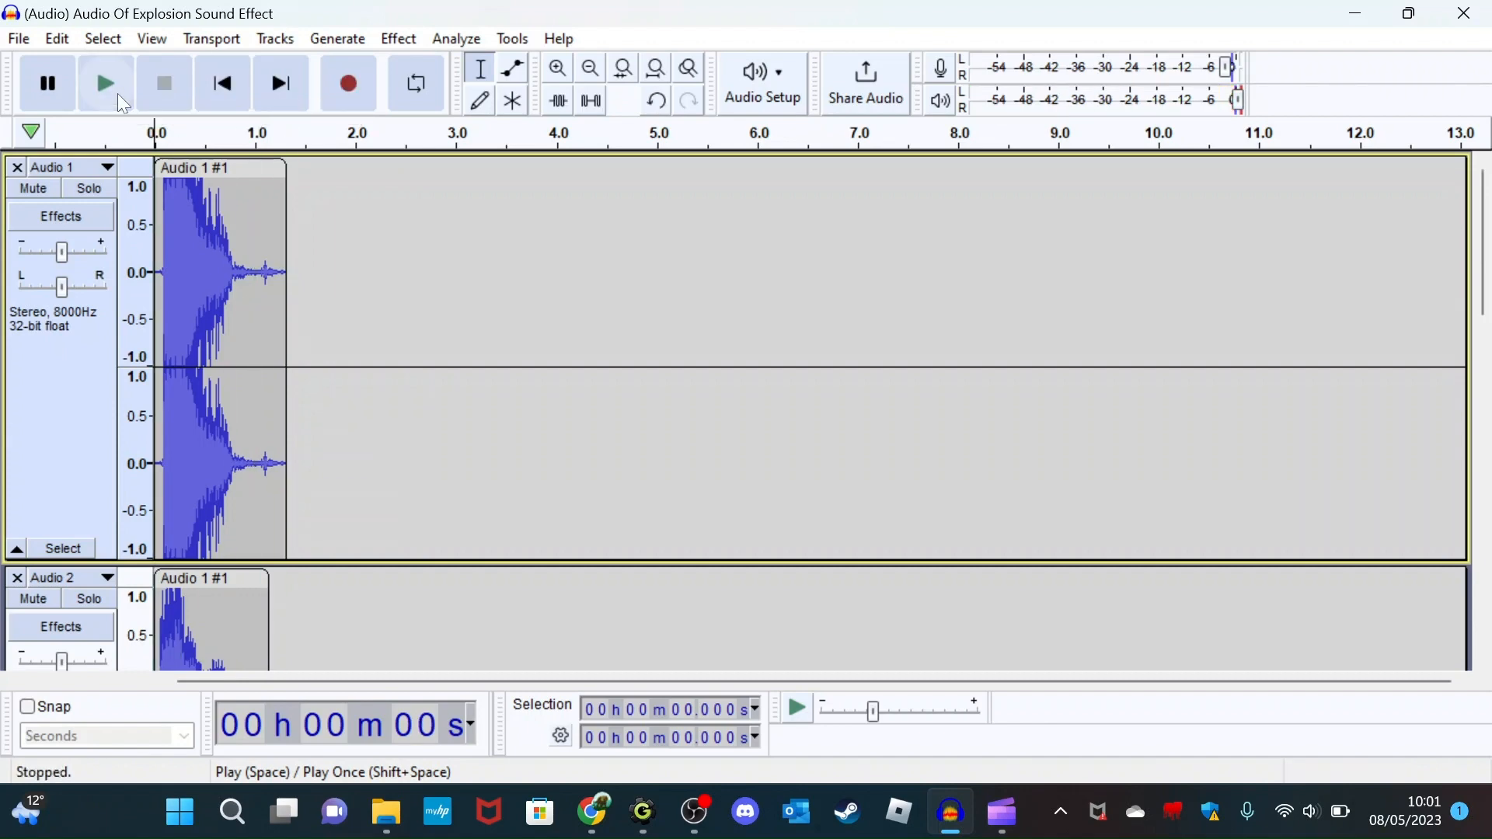
# - Save the project under the new name "Explesion sound effect 01"
pyautogui.click(19, 39)
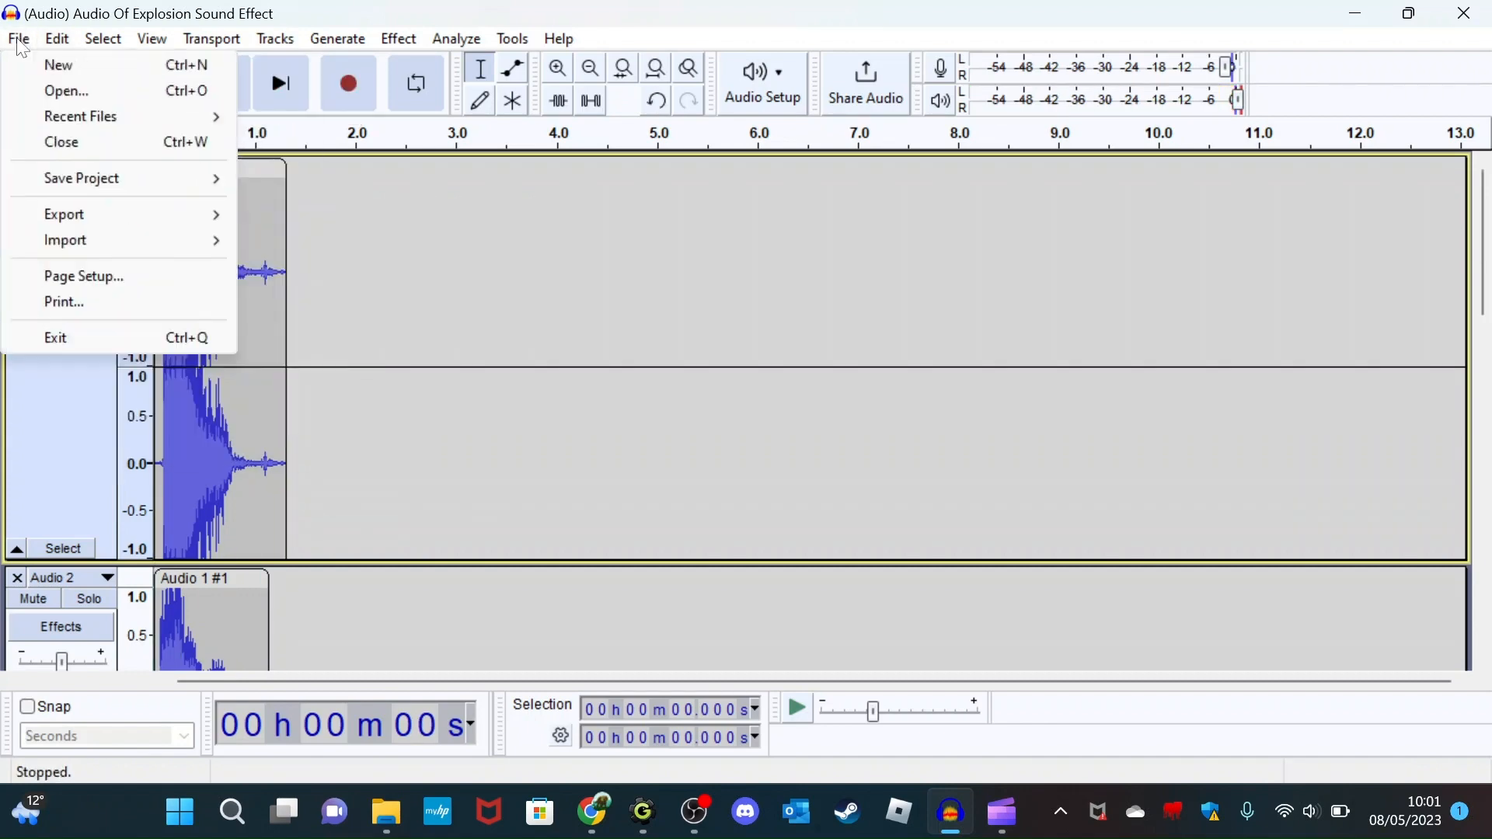
pyautogui.moveTo(86, 176)
pyautogui.click(318, 203)
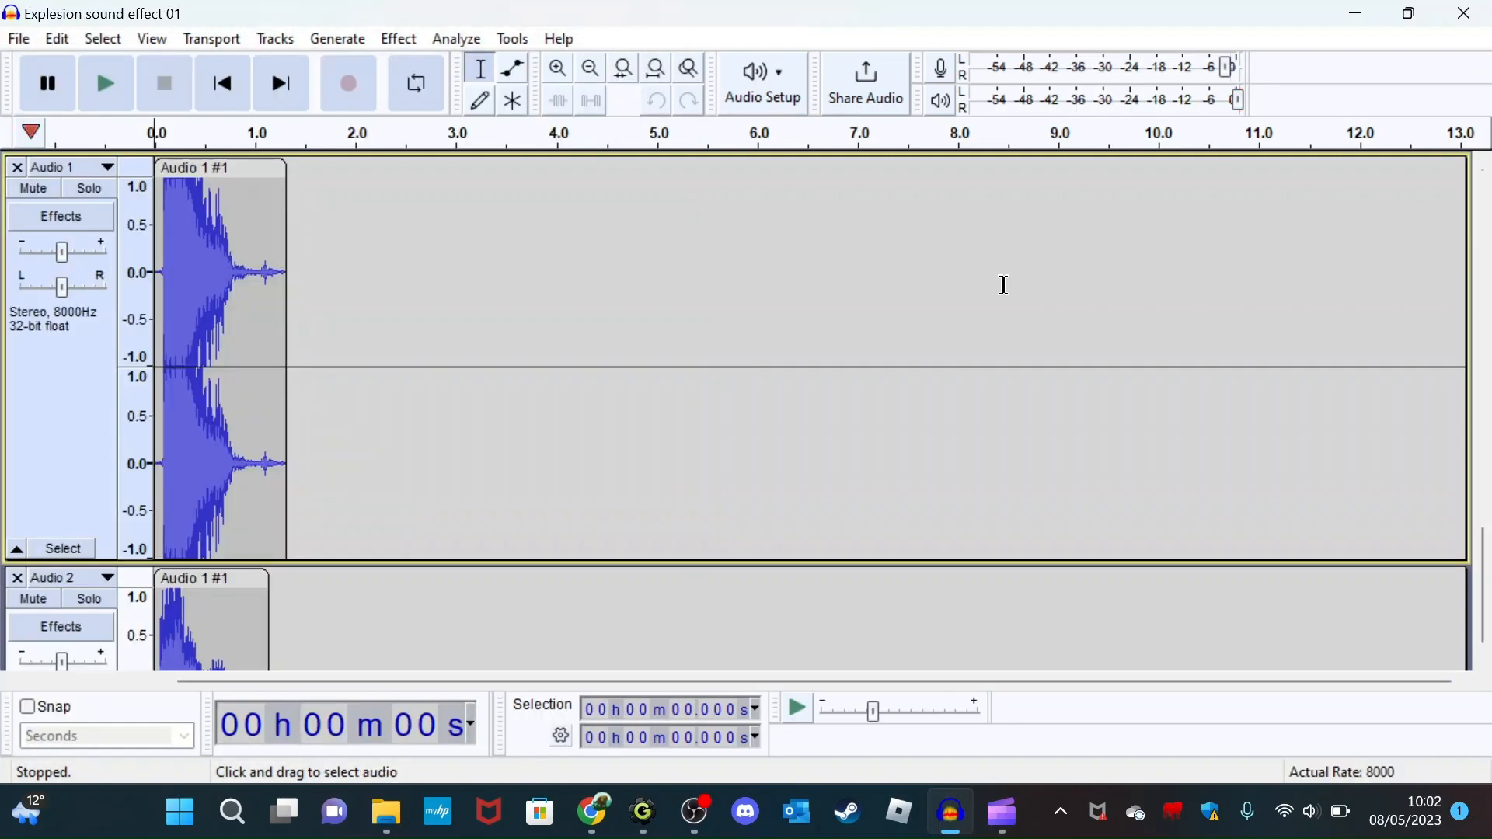